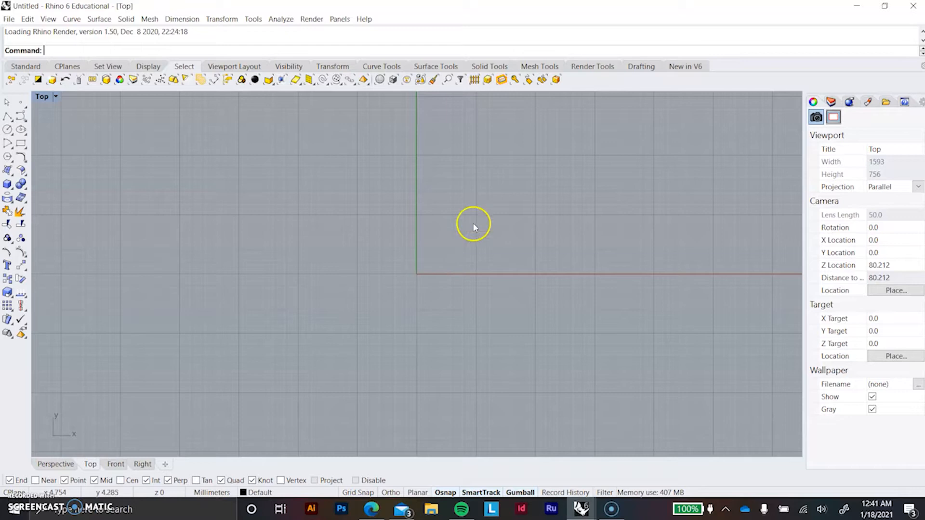
Step: Draw a vertical line about 25 mm long upward from the origin and place a copy about 0.5 mm beside it
{"action": "scroll", "coordinate": [413, 265], "scroll_direction": "up", "scroll_amount": 3}
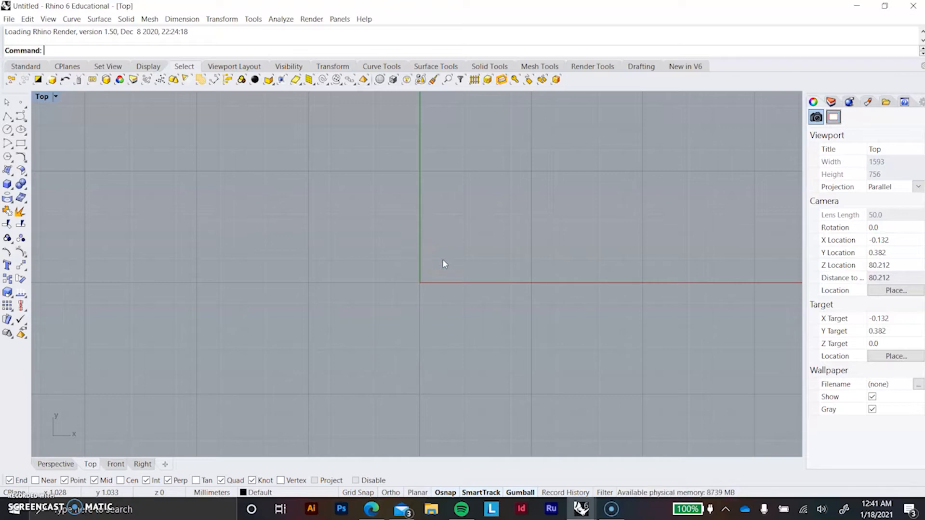
{"action": "scroll", "coordinate": [436, 258], "scroll_direction": "up", "scroll_amount": 4}
{"action": "right_click_drag", "start_coordinate": [418, 256], "coordinate": [419, 283]}
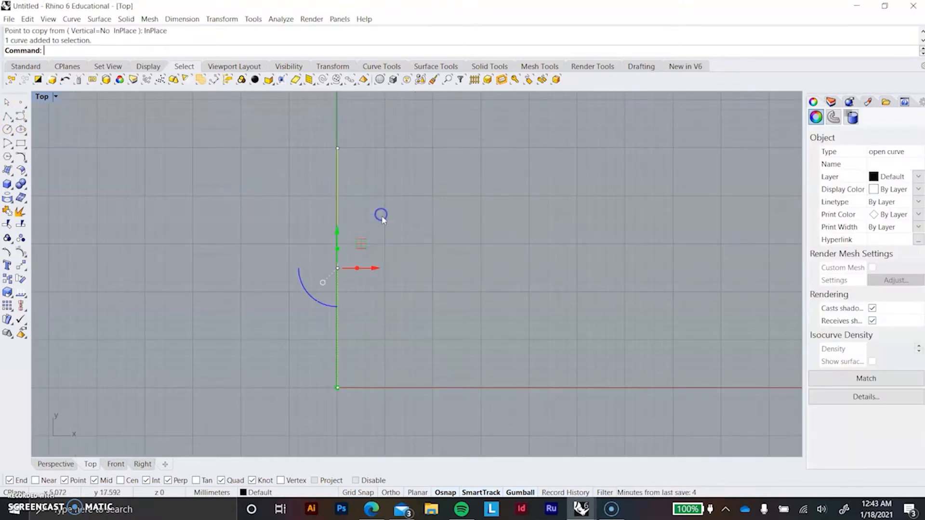
{"action": "left_click_drag", "start_coordinate": [378, 268], "coordinate": [379, 266]}
{"action": "left_click", "coordinate": [411, 281]}
{"action": "scroll", "coordinate": [362, 286], "scroll_direction": "up", "scroll_amount": 3}
{"action": "key", "text": "ctrl+z"}
{"action": "right_click_drag", "start_coordinate": [325, 99], "coordinate": [304, 144]}
{"action": "scroll", "coordinate": [338, 215], "scroll_direction": "down", "scroll_amount": 2}
{"action": "right_click_drag", "start_coordinate": [339, 216], "coordinate": [334, 212]}
{"action": "left_click", "coordinate": [305, 181]}
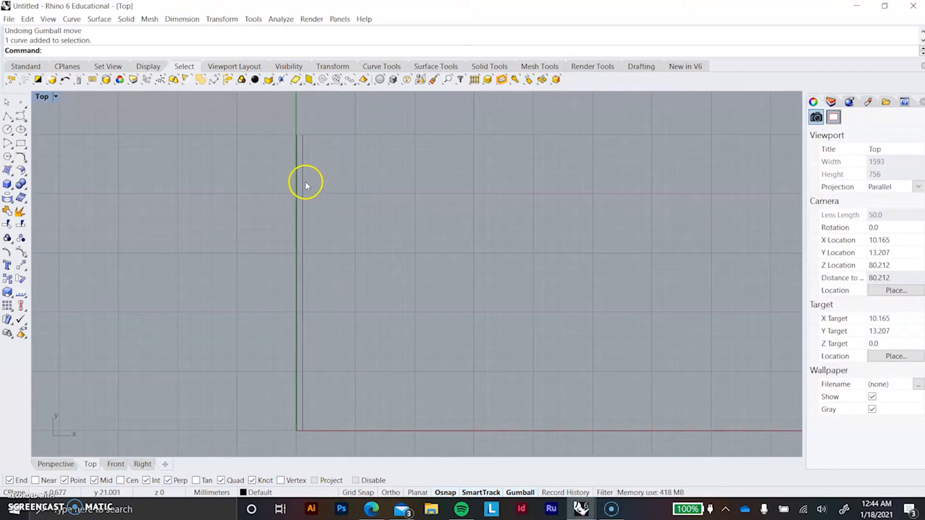
{"action": "left_click", "coordinate": [356, 193]}
{"action": "right_click_drag", "start_coordinate": [355, 192], "coordinate": [315, 183]}
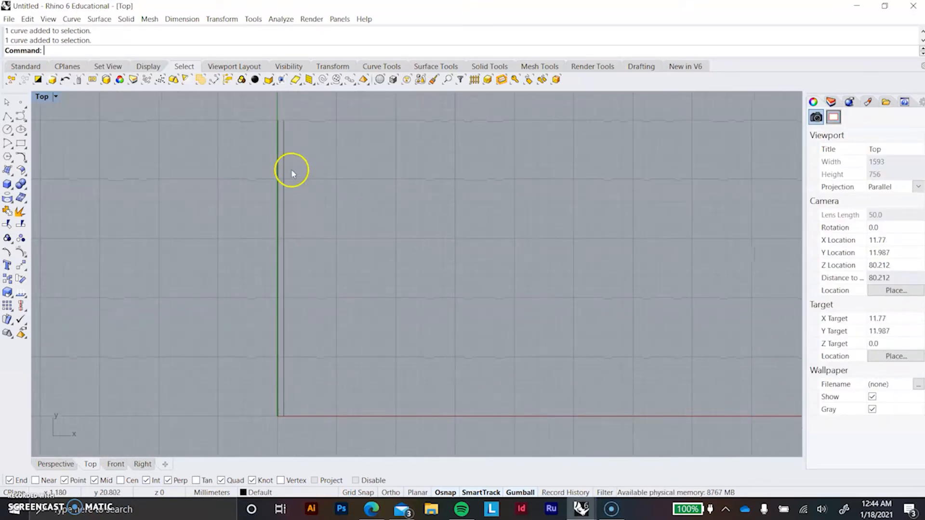
Step: Array the vertical line at the origin with 20 in X and 1 in Y at 0.5 mm spacing
{"action": "left_click", "coordinate": [281, 165]}
{"action": "left_click", "coordinate": [312, 165]}
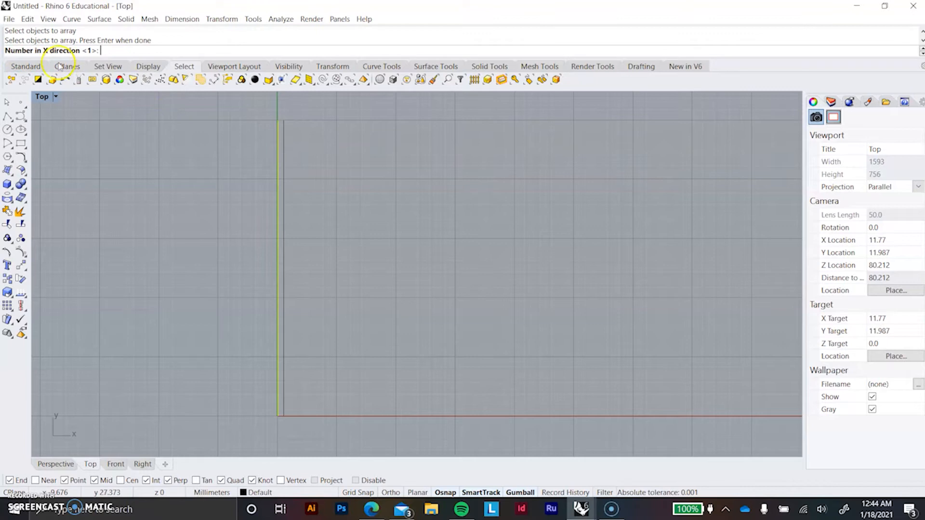
{"action": "type", "text": "20"}
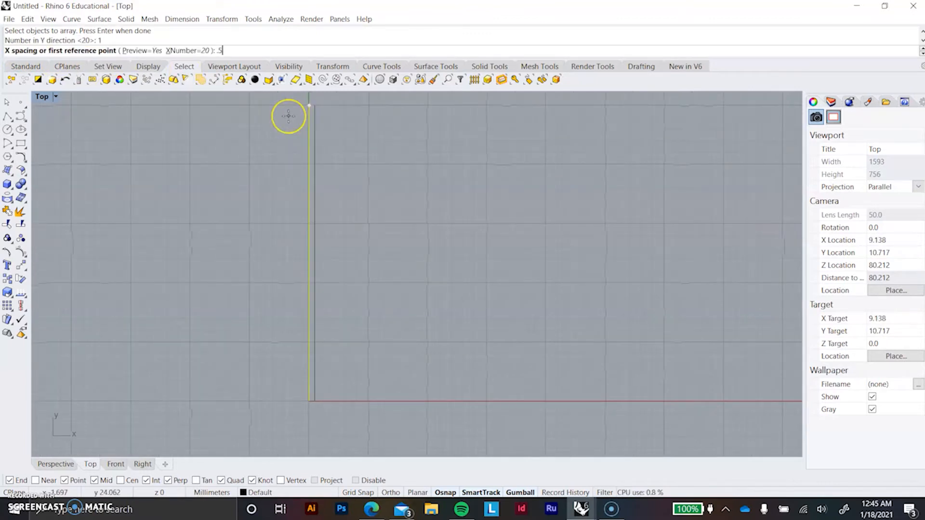
{"action": "key", "text": "Return"}
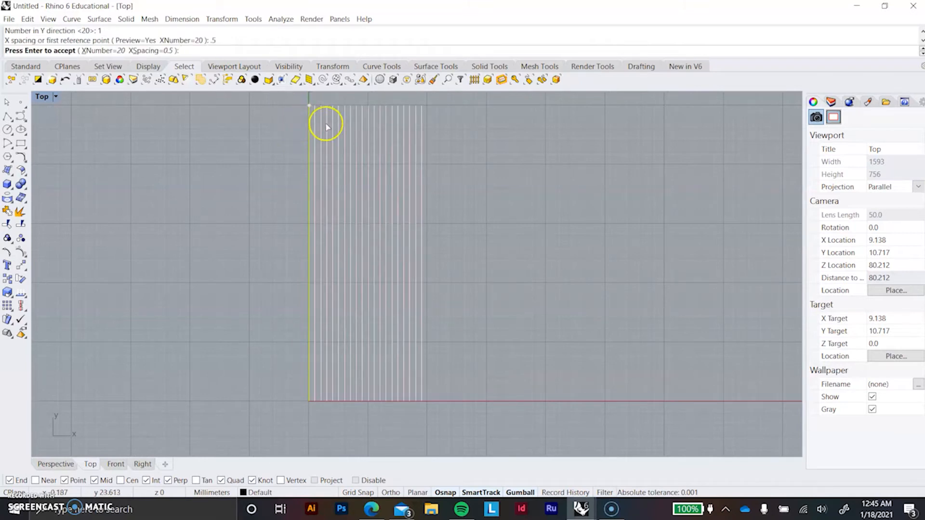
{"action": "right_click", "coordinate": [452, 146]}
Step: Draw a horizontal line across the tops of the vertical lines and array it downward, 20 in Y at about 1.3 mm spacing
{"action": "right_click_drag", "start_coordinate": [417, 192], "coordinate": [430, 208]}
{"action": "scroll", "coordinate": [256, 230], "scroll_direction": "down", "scroll_amount": 4}
{"action": "right_click", "coordinate": [256, 230]}
{"action": "right_click_drag", "start_coordinate": [272, 192], "coordinate": [270, 164]}
{"action": "right_click", "coordinate": [305, 181]}
{"action": "scroll", "coordinate": [319, 198], "scroll_direction": "up", "scroll_amount": 6}
{"action": "scroll", "coordinate": [270, 164], "scroll_direction": "up", "scroll_amount": 2}
{"action": "type", "text": "line"}
{"action": "key", "text": "Return"}
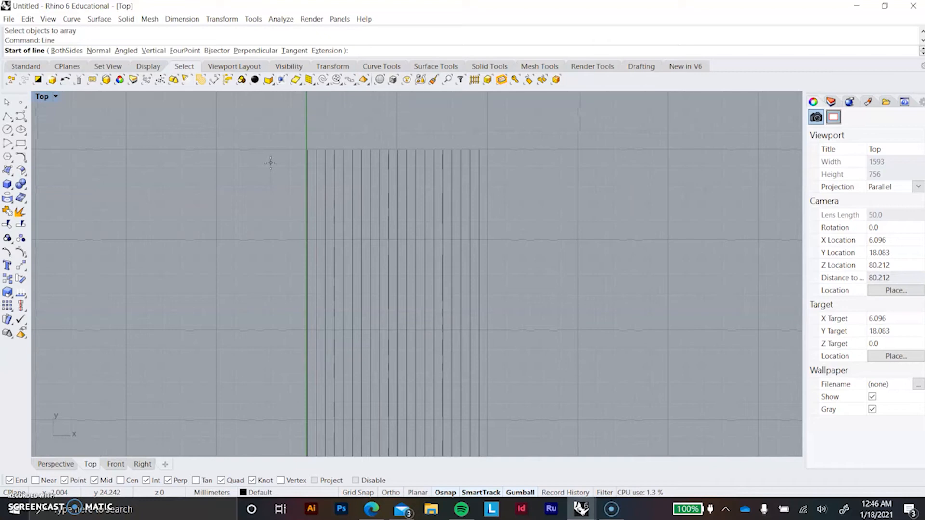
{"action": "left_click", "coordinate": [306, 147]}
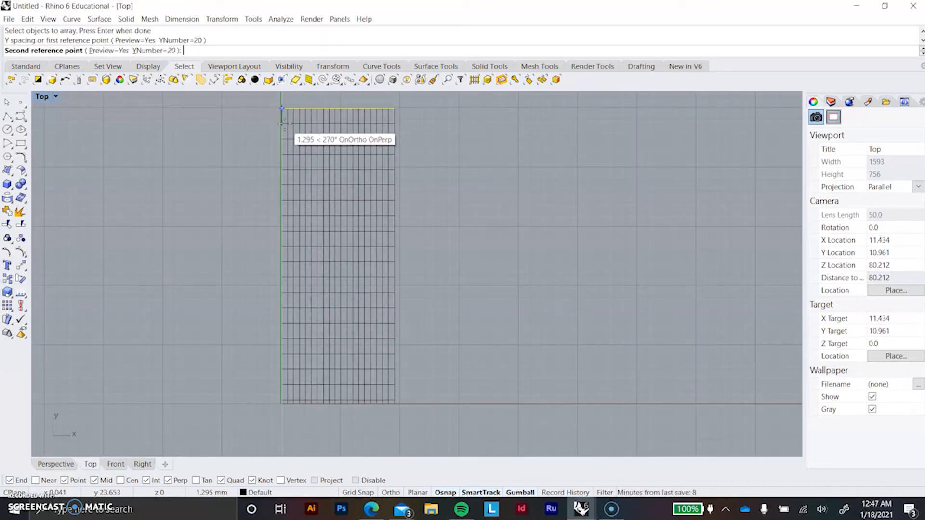
{"action": "left_click", "coordinate": [284, 123]}
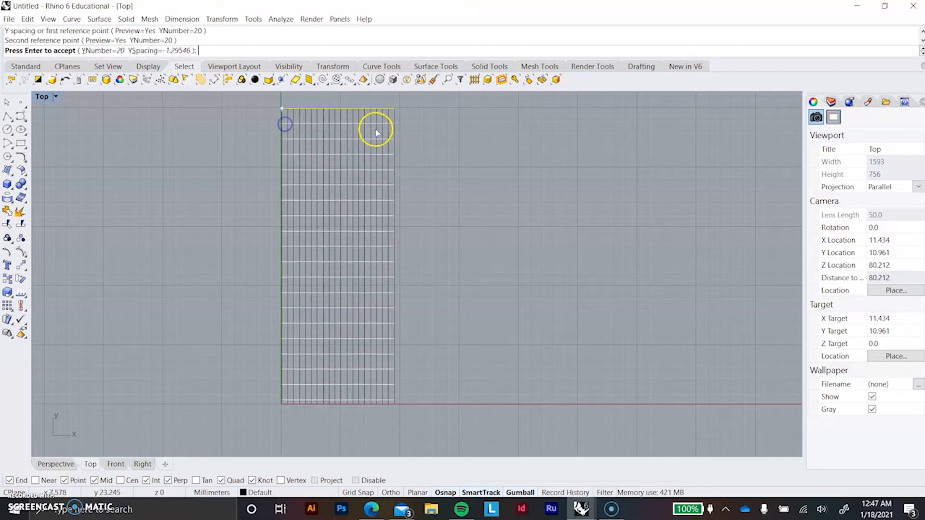
{"action": "right_click", "coordinate": [420, 138]}
Step: Trim the vertical line ends below the grid's lowest horizontal line, using that line as the cutting object
{"action": "scroll", "coordinate": [400, 308], "scroll_direction": "down", "scroll_amount": 2}
{"action": "right_click_drag", "start_coordinate": [401, 309], "coordinate": [392, 320]}
{"action": "scroll", "coordinate": [336, 278], "scroll_direction": "up", "scroll_amount": 2}
{"action": "right_click_drag", "start_coordinate": [334, 277], "coordinate": [411, 262]}
{"action": "scroll", "coordinate": [351, 256], "scroll_direction": "down", "scroll_amount": 4}
{"action": "scroll", "coordinate": [368, 267], "scroll_direction": "up", "scroll_amount": 2}
{"action": "scroll", "coordinate": [411, 264], "scroll_direction": "up", "scroll_amount": 2}
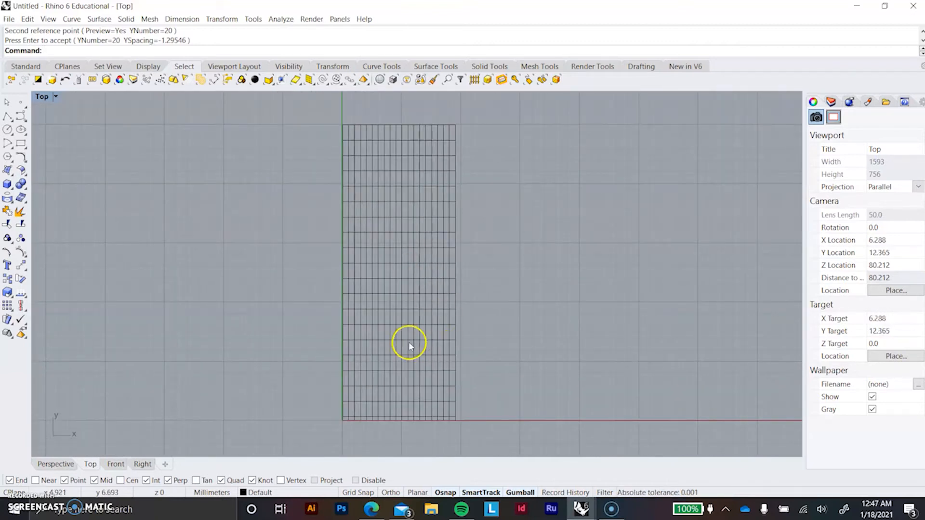
{"action": "scroll", "coordinate": [419, 429], "scroll_direction": "up", "scroll_amount": 1}
{"action": "right_click_drag", "start_coordinate": [419, 429], "coordinate": [506, 372]}
{"action": "scroll", "coordinate": [477, 385], "scroll_direction": "up", "scroll_amount": 2}
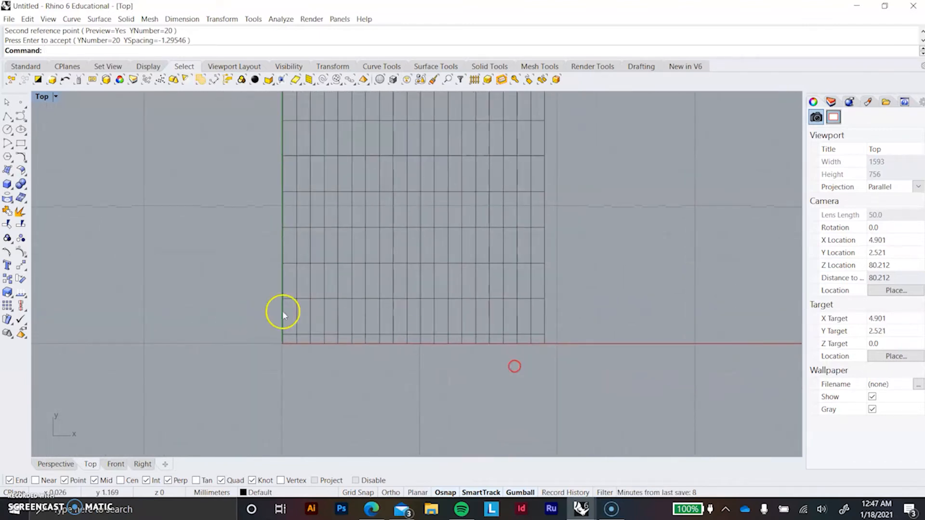
{"action": "type", "text": "rim"}
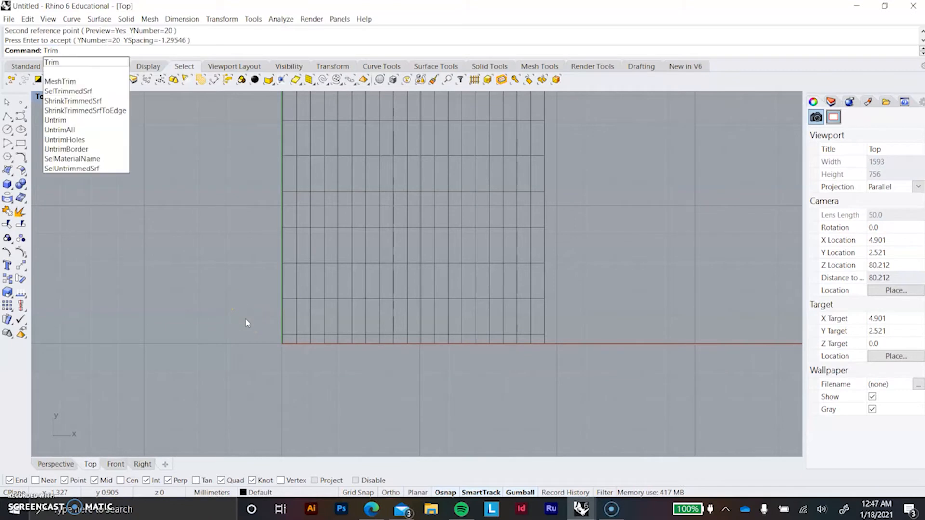
{"action": "key", "text": "Return"}
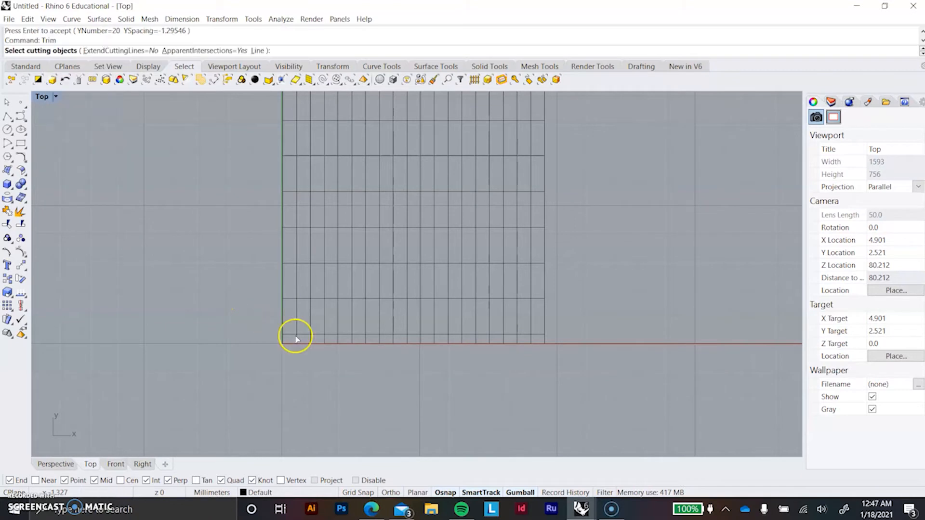
{"action": "left_click", "coordinate": [510, 334]}
{"action": "right_click", "coordinate": [572, 396]}
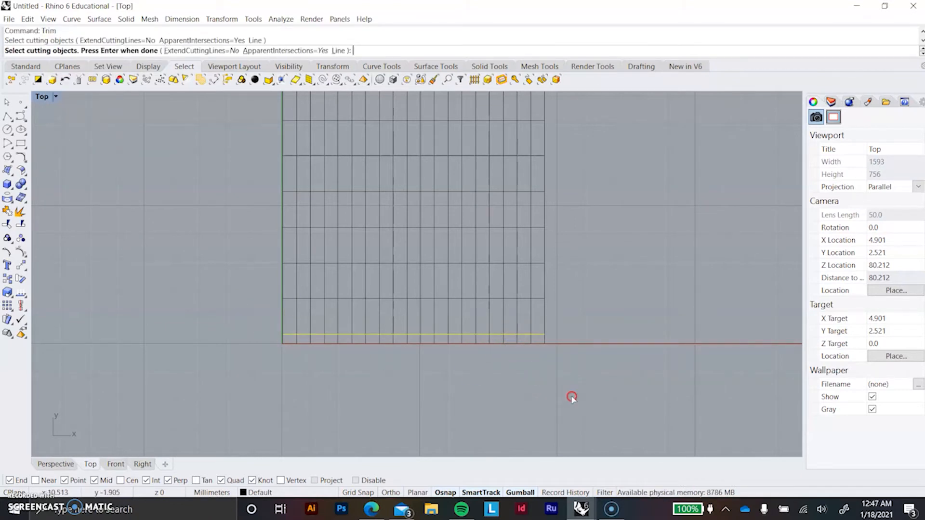
{"action": "left_click", "coordinate": [264, 343]}
{"action": "right_click", "coordinate": [377, 366]}
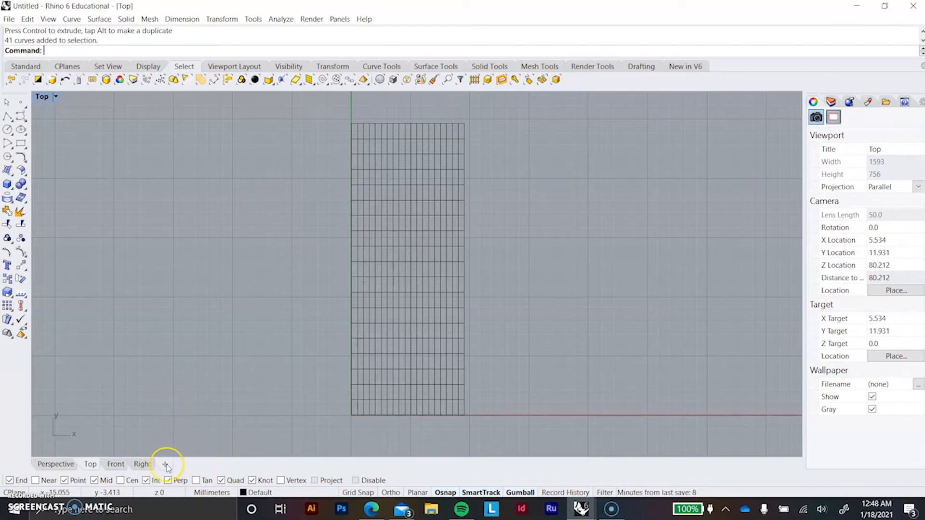
Step: Create a new layout page at Letter (8.5" x 11") size in portrait orientation with one detail
{"action": "left_click", "coordinate": [165, 465]}
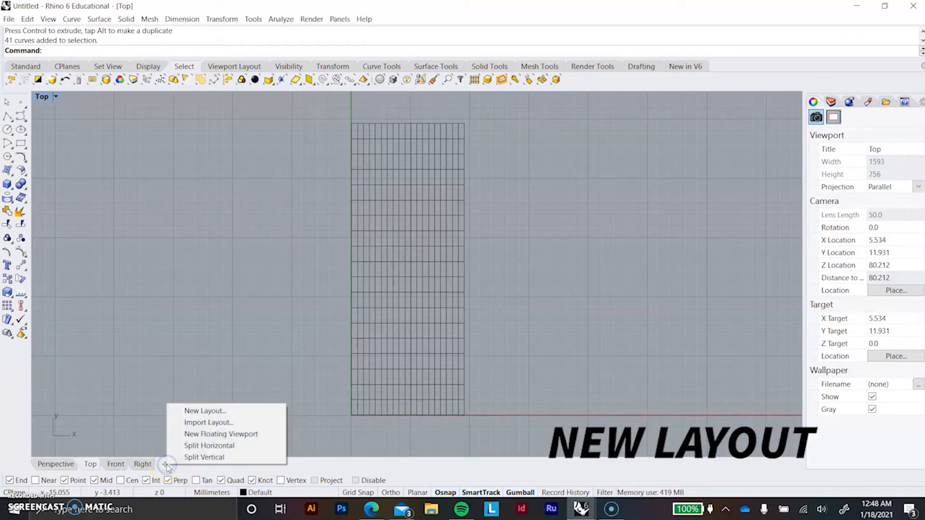
{"action": "left_click", "coordinate": [191, 411]}
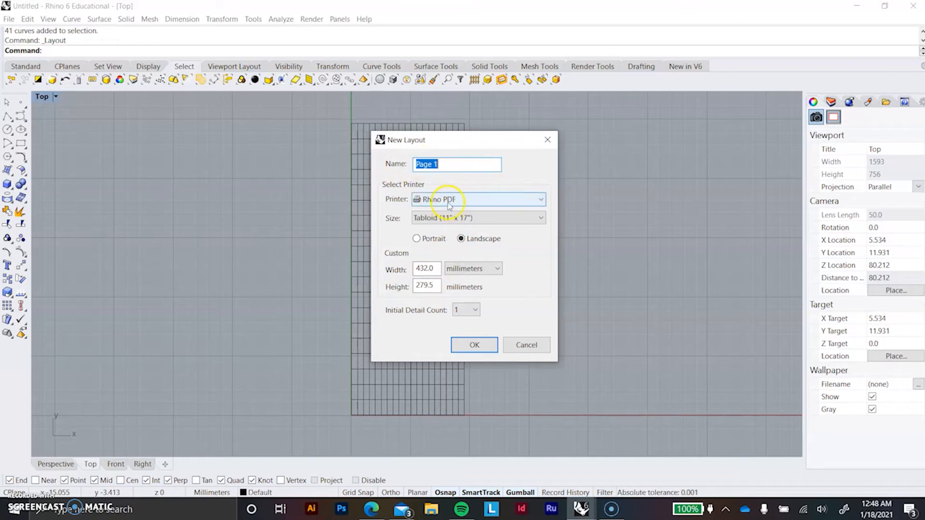
{"action": "left_click", "coordinate": [480, 219]}
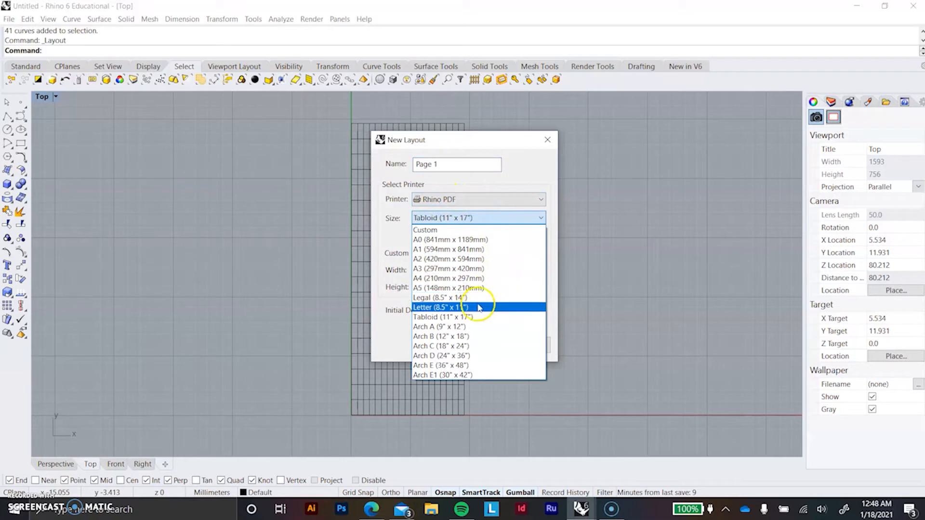
{"action": "left_click", "coordinate": [465, 308]}
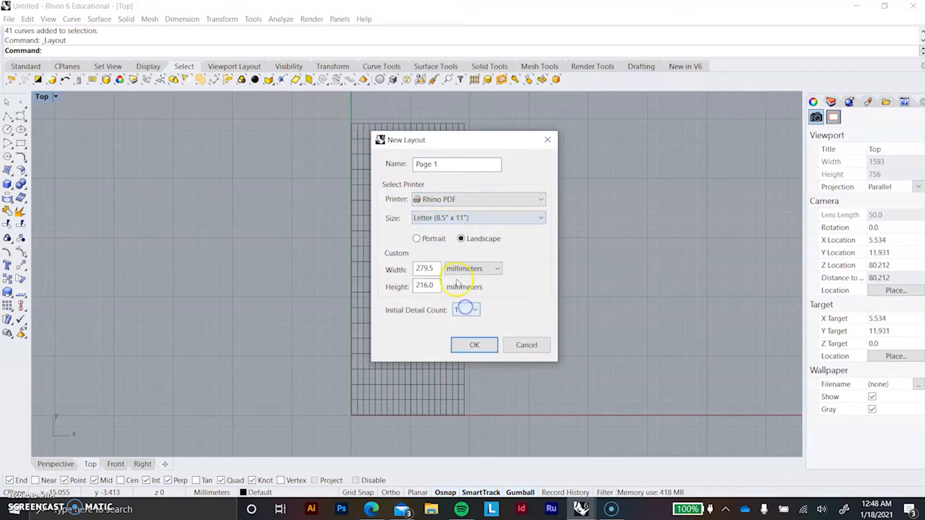
{"action": "left_click", "coordinate": [417, 240]}
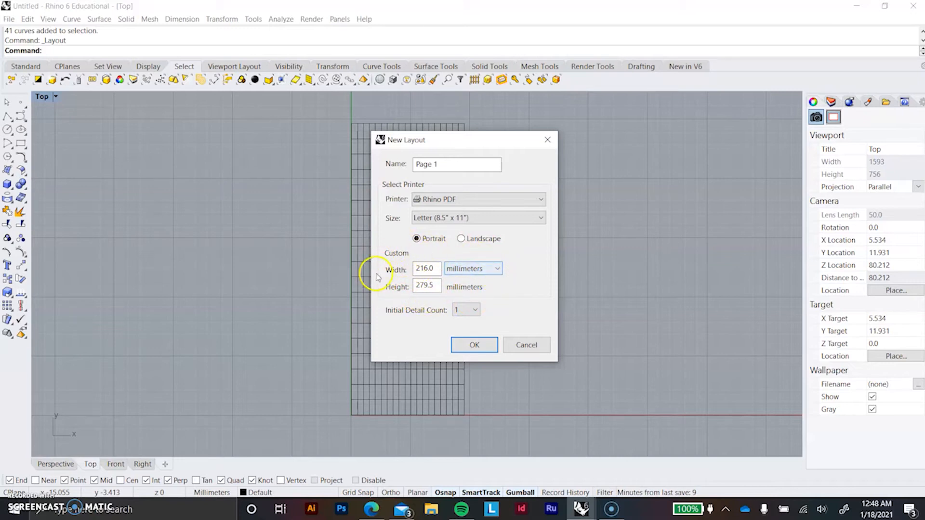
{"action": "left_click", "coordinate": [474, 345]}
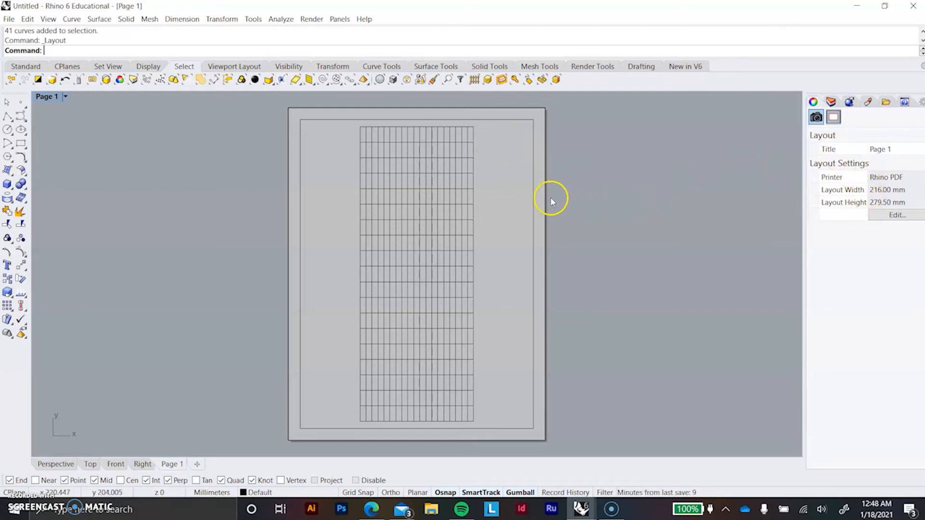
Step: Stretch the detail view's frame to the page edges by moving its upper-right and lower-left corners to the page corners
{"action": "left_click", "coordinate": [533, 125]}
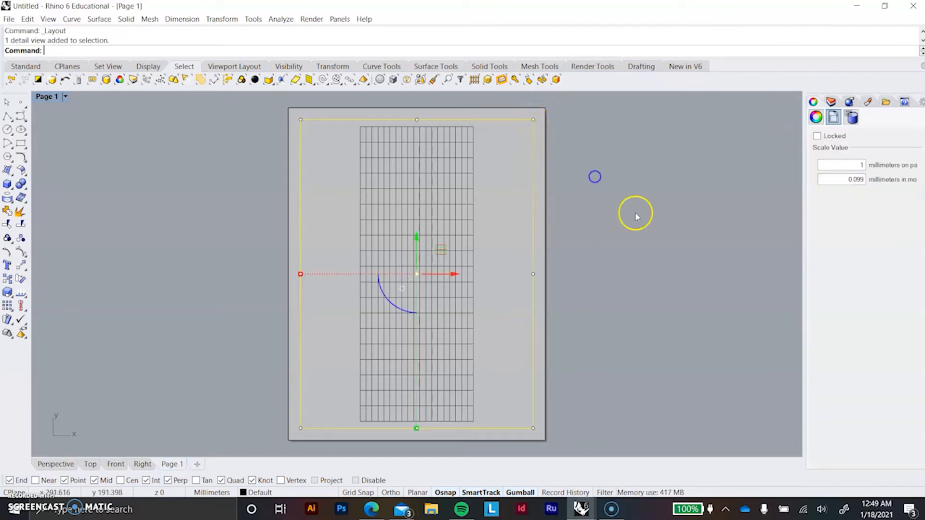
{"action": "left_click_drag", "start_coordinate": [533, 120], "coordinate": [545, 108]}
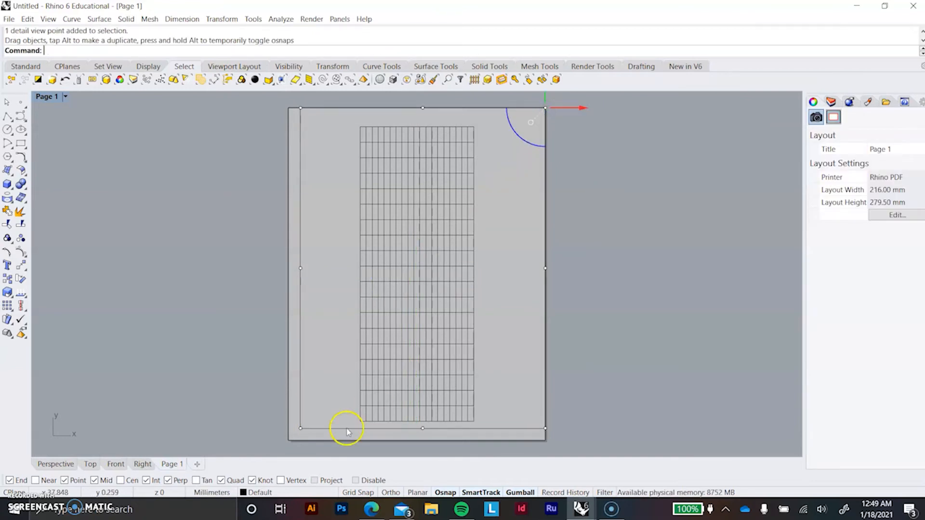
{"action": "left_click_drag", "start_coordinate": [300, 428], "coordinate": [288, 440]}
{"action": "left_click", "coordinate": [581, 130]}
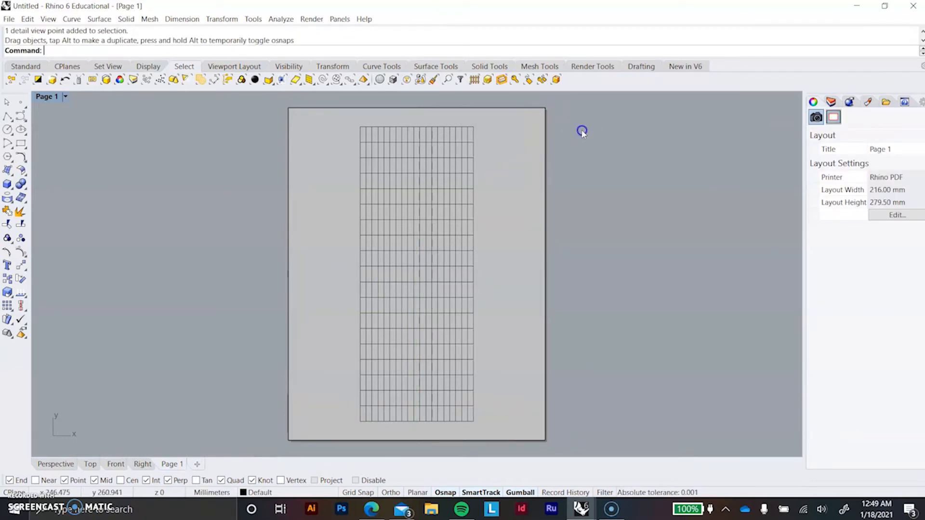
Step: Examine the detail view's page-to-model scale value without changing it
{"action": "left_click", "coordinate": [530, 111]}
{"action": "left_click", "coordinate": [849, 180]}
{"action": "left_click", "coordinate": [848, 181]}
{"action": "left_click_drag", "start_coordinate": [862, 182], "coordinate": [865, 182]}
{"action": "left_click", "coordinate": [877, 236]}
{"action": "left_click", "coordinate": [863, 179]}
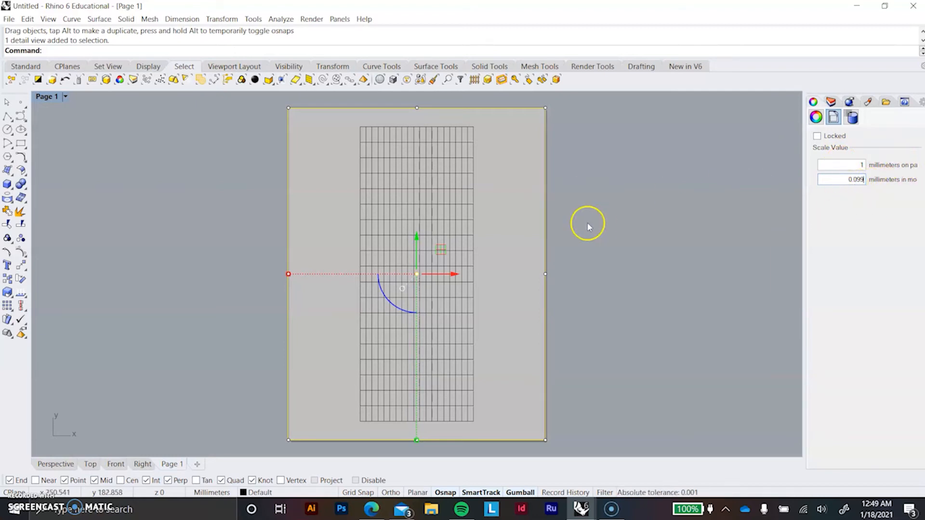
{"action": "left_click", "coordinate": [644, 264]}
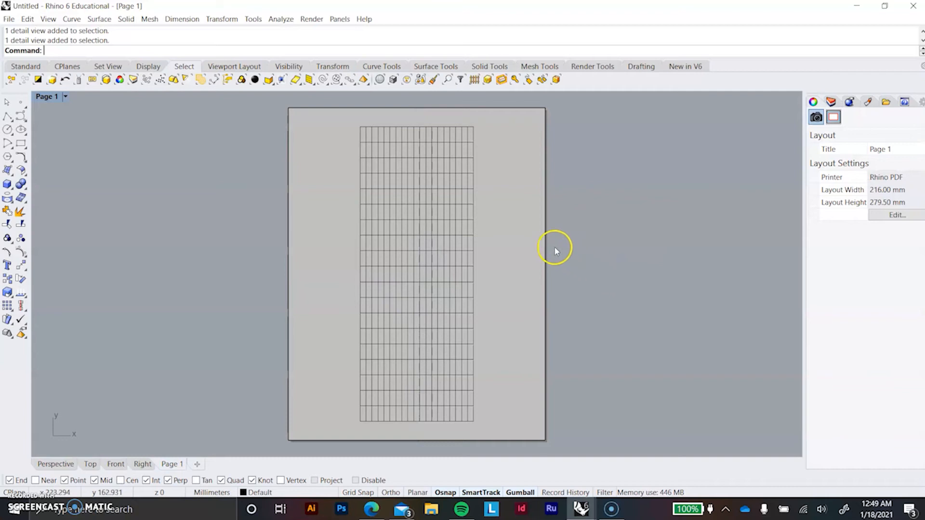
{"action": "left_click", "coordinate": [646, 262]}
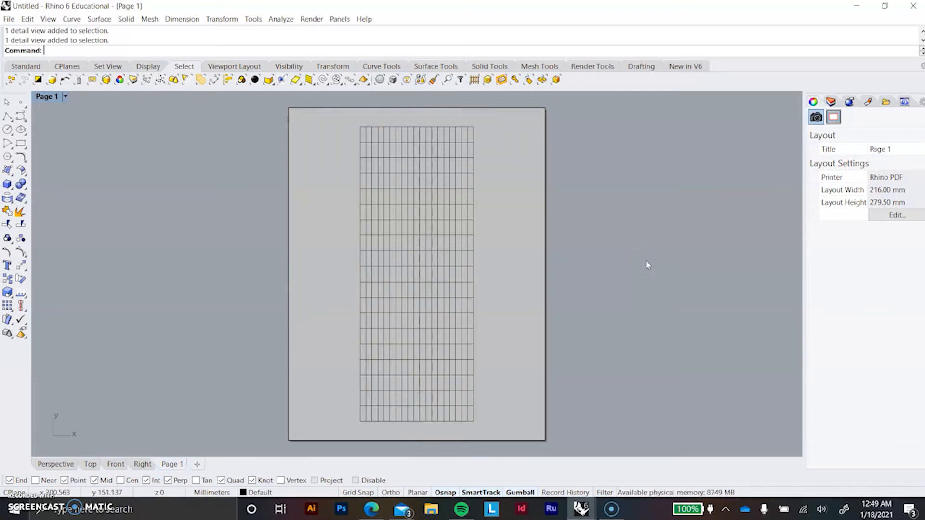
{"action": "left_click", "coordinate": [538, 110]}
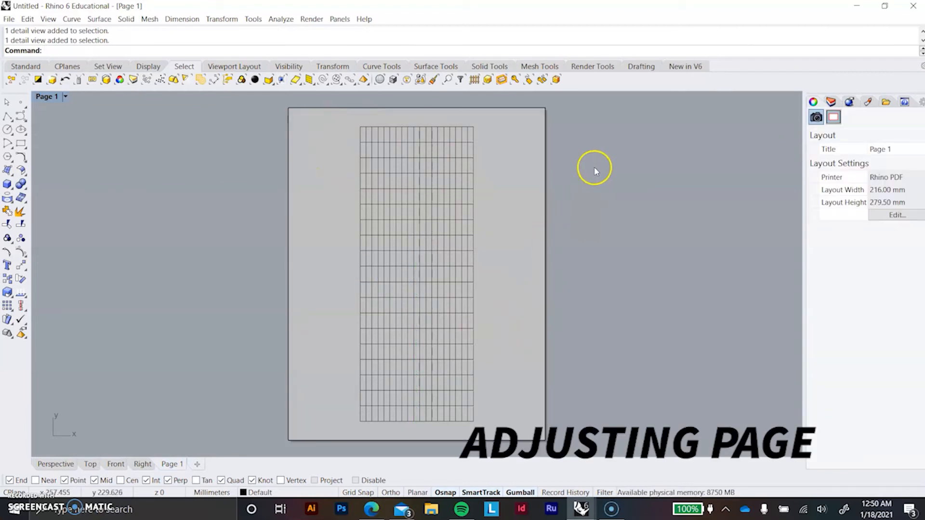
Step: Activate the detail view, shift the grid slightly to center it on the page, and return to the page layout
{"action": "double_click", "coordinate": [511, 229]}
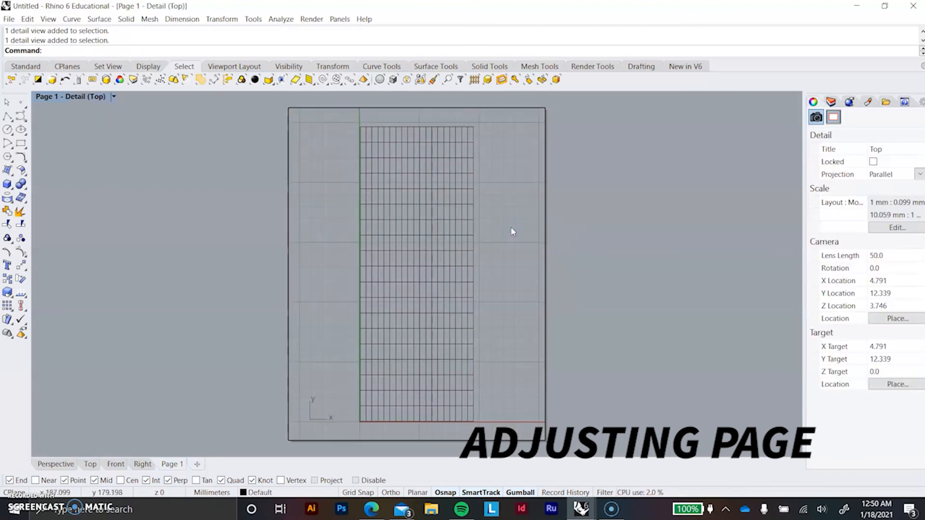
{"action": "mouse_move", "coordinate": [384, 294]}
{"action": "right_mouse_down"}
{"action": "mouse_move", "coordinate": [411, 292]}
{"action": "mouse_move", "coordinate": [382, 297]}
{"action": "mouse_move", "coordinate": [393, 299]}
{"action": "right_mouse_up"}
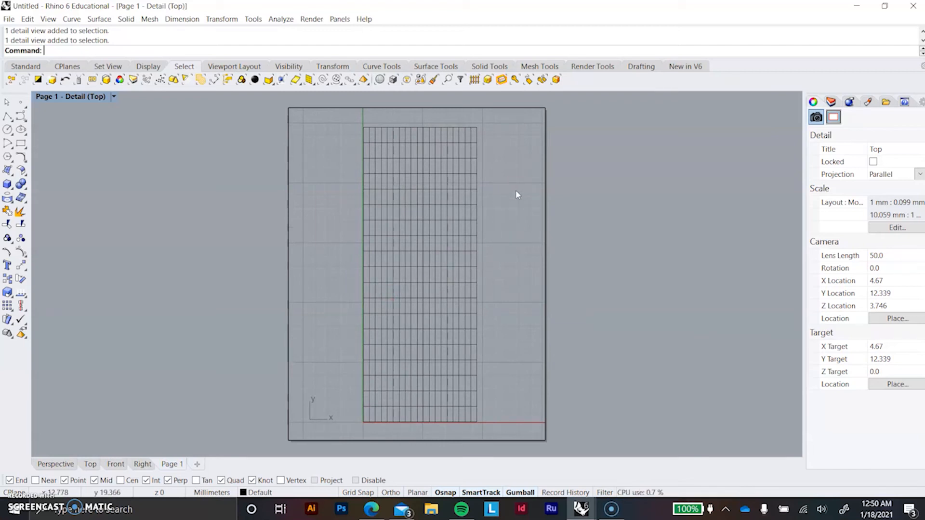
{"action": "right_click_drag", "start_coordinate": [513, 223], "coordinate": [516, 227]}
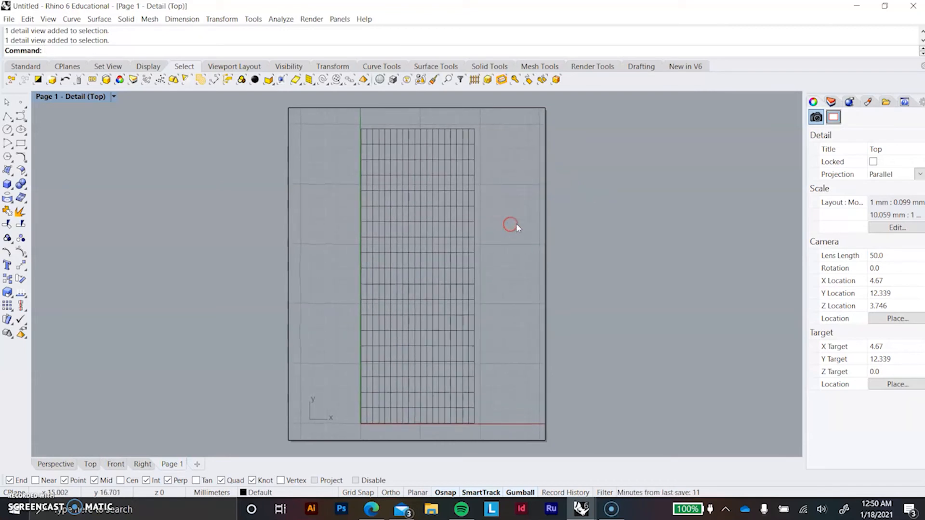
{"action": "double_click", "coordinate": [642, 213]}
Step: Print the layout page as vector output with Rhino PDF and save the PDF as linework in the Video Tutorials folder
{"action": "left_click", "coordinate": [114, 96]}
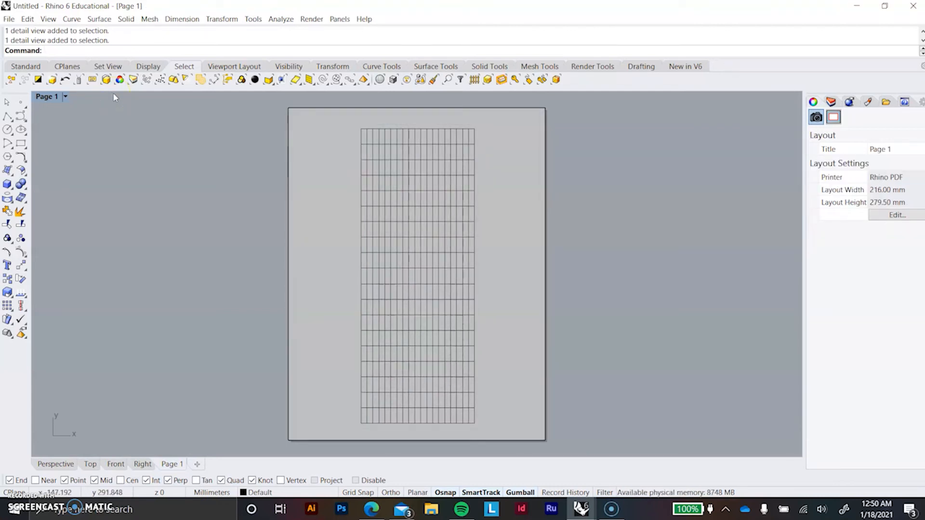
{"action": "type", "text": "Print"}
{"action": "key", "text": "Return"}
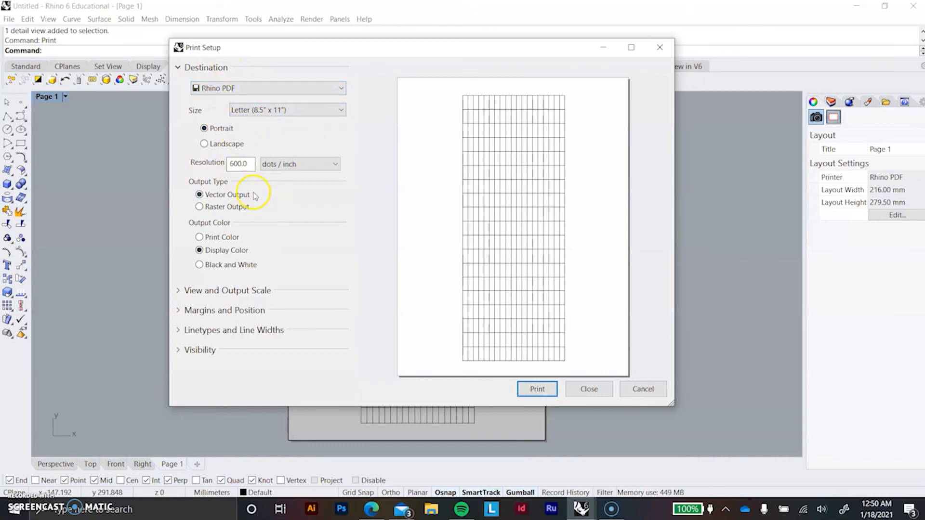
{"action": "left_click", "coordinate": [536, 389]}
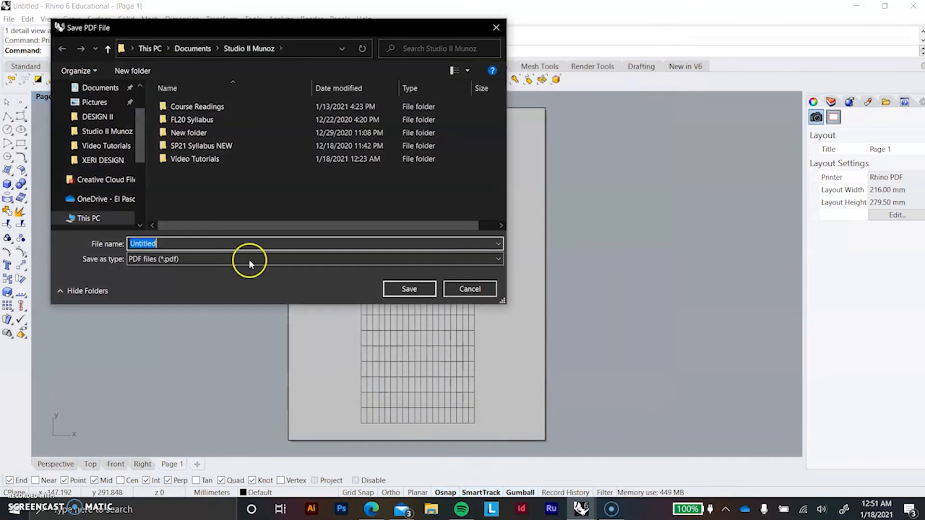
{"action": "left_click", "coordinate": [414, 291]}
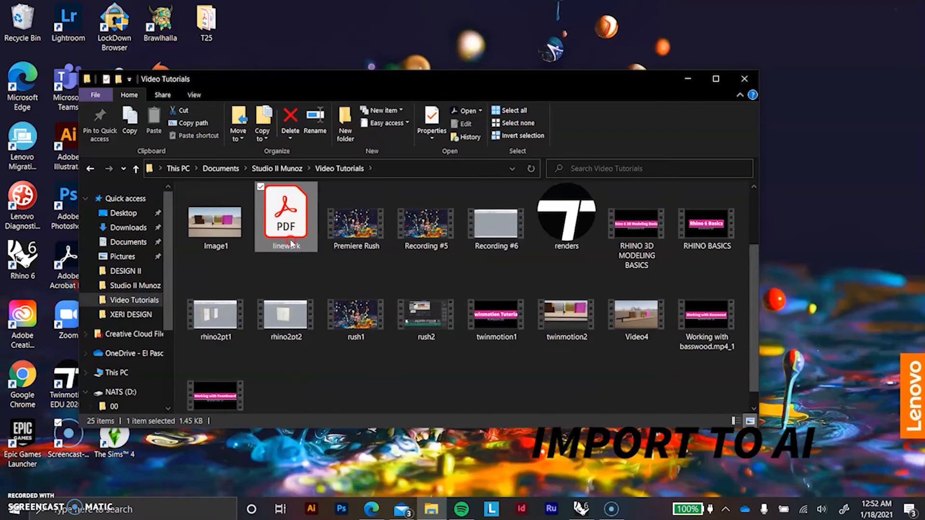
Step: Open the linework PDF from the Video Tutorials folder in Adobe Illustrator 2021
{"action": "right_click", "coordinate": [291, 243]}
{"action": "mouse_move", "coordinate": [227, 345]}
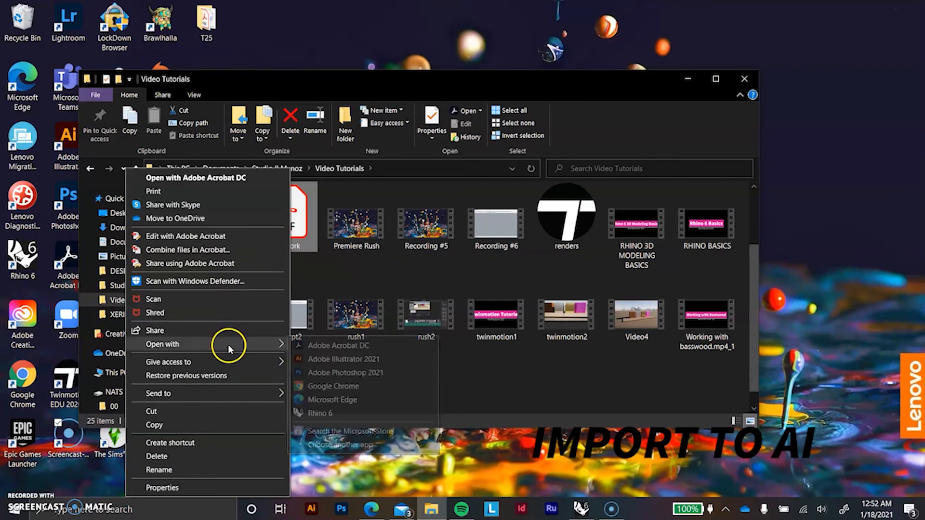
{"action": "left_click", "coordinate": [333, 359]}
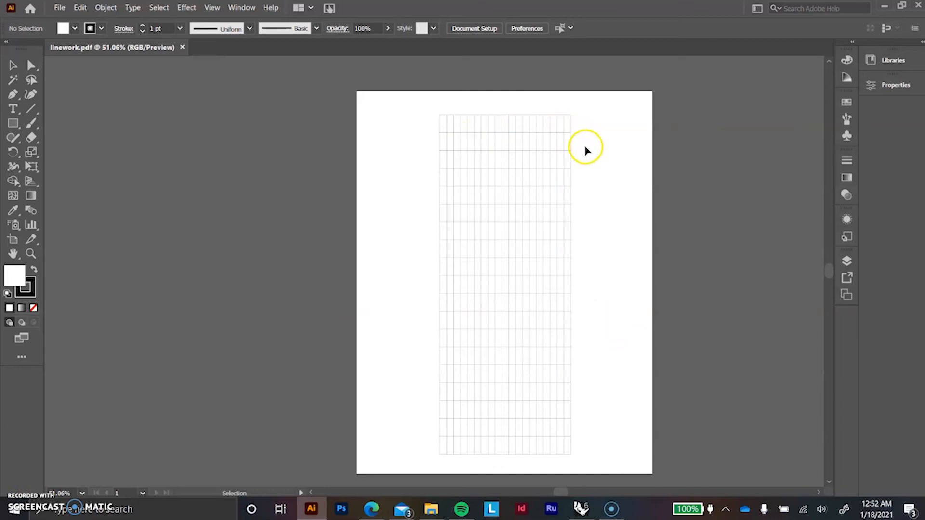
Step: Isolate the grid's clip group and select the leftmost vertical line inside it
{"action": "left_click", "coordinate": [447, 125]}
{"action": "double_click", "coordinate": [447, 127]}
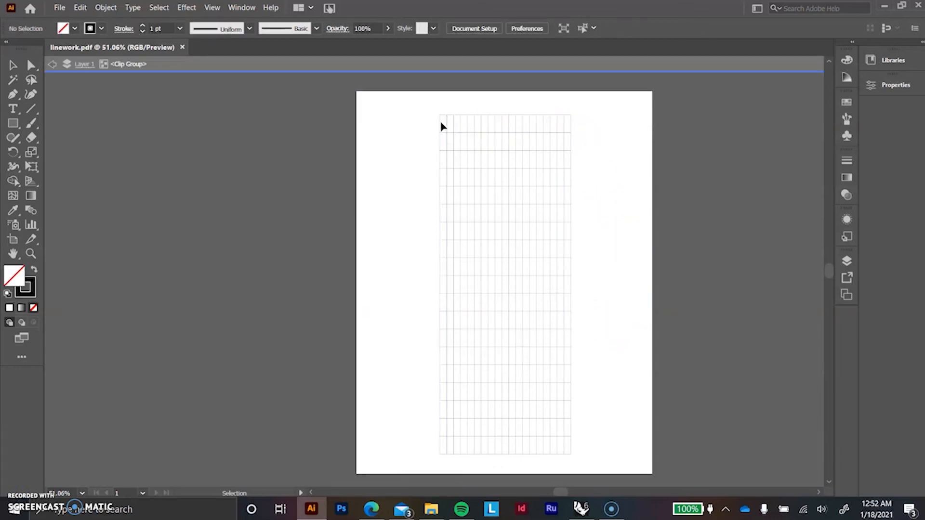
{"action": "left_click", "coordinate": [442, 124]}
{"action": "double_click", "coordinate": [439, 127]}
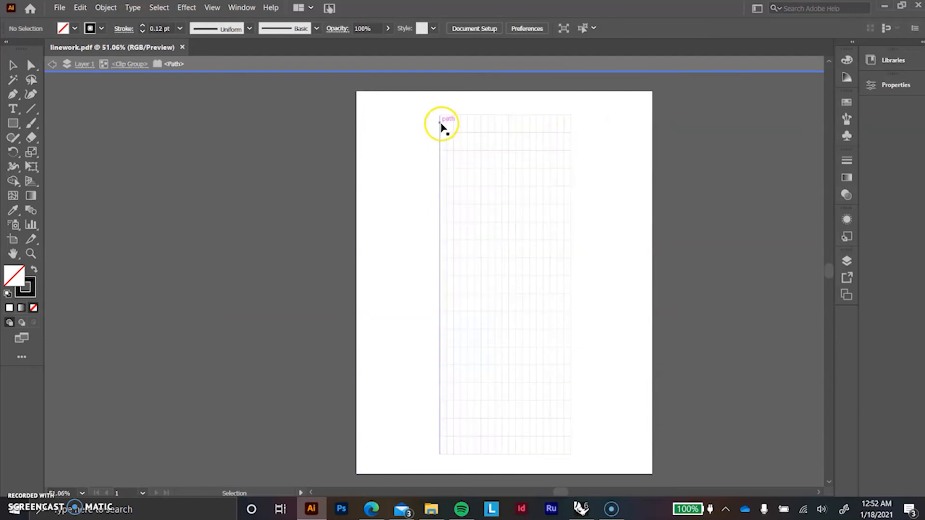
{"action": "left_click", "coordinate": [439, 125]}
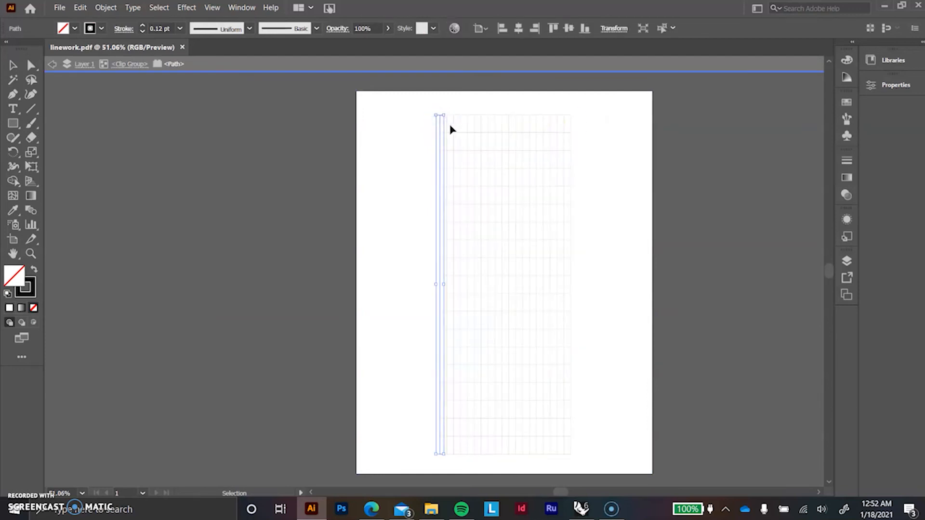
Step: Select the vertical grid lines within the clip group and group them together
{"action": "left_click", "coordinate": [447, 124]}
{"action": "scroll", "coordinate": [439, 119], "scroll_direction": "up", "scroll_amount": 4, "text": "alt"}
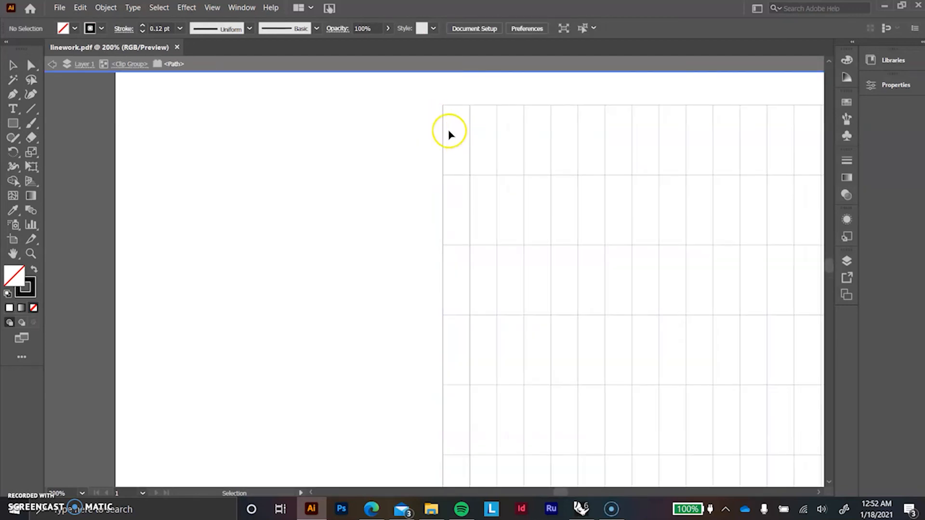
{"action": "left_click", "coordinate": [442, 130]}
{"action": "scroll", "coordinate": [443, 130], "scroll_direction": "down", "scroll_amount": 2, "text": "alt"}
{"action": "scroll", "coordinate": [442, 130], "scroll_direction": "down", "scroll_amount": 1}
{"action": "key", "text": "ctrl+g"}
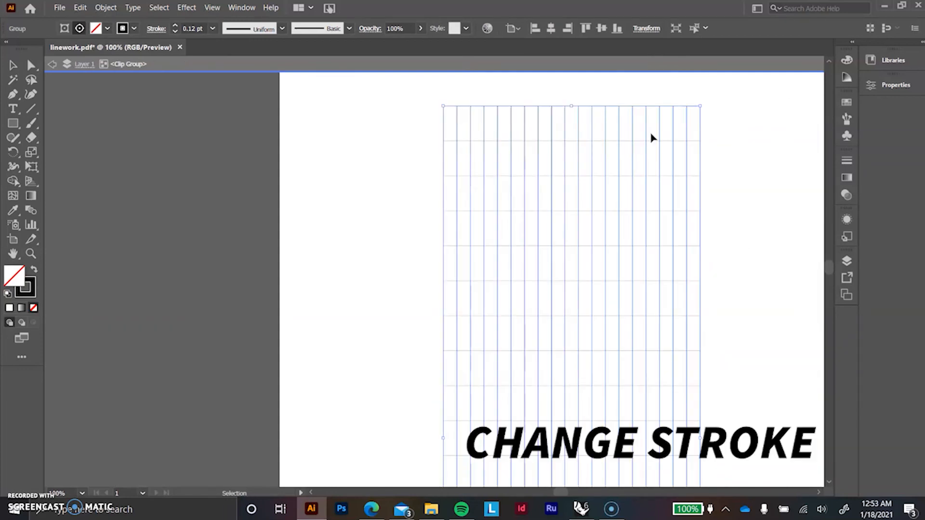
Step: Apply a dashed stroke with 6 pt dashes and 6 pt gaps to the vertical line group
{"action": "left_click", "coordinate": [722, 140]}
{"action": "left_click", "coordinate": [688, 119]}
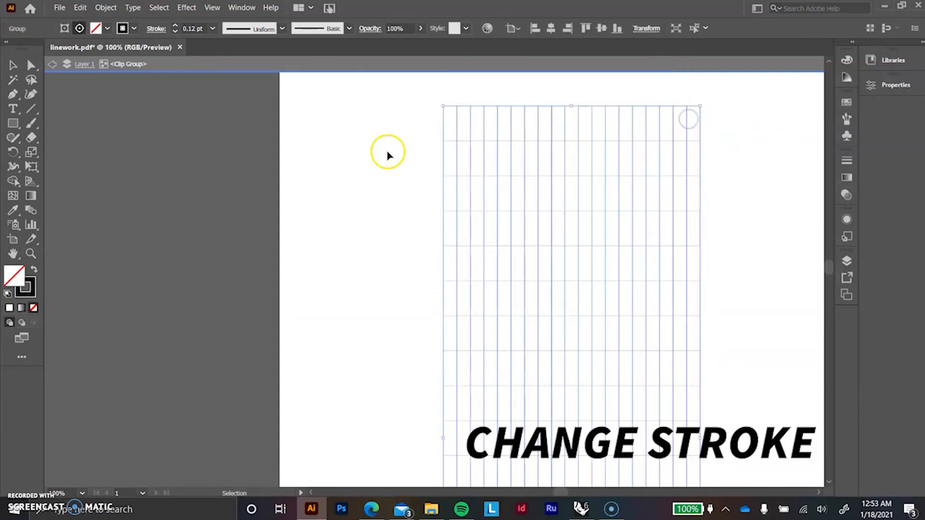
{"action": "left_click", "coordinate": [156, 28]}
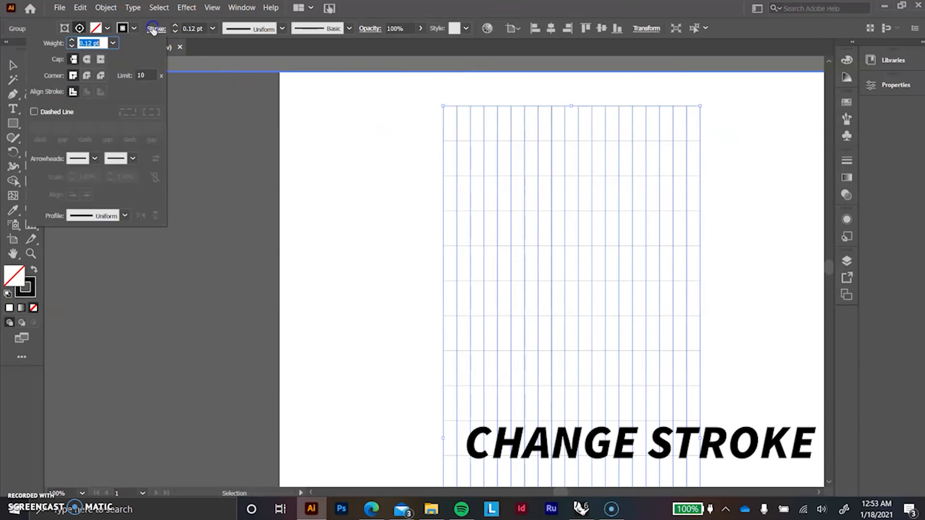
{"action": "left_click", "coordinate": [34, 112]}
{"action": "type", "text": "6"}
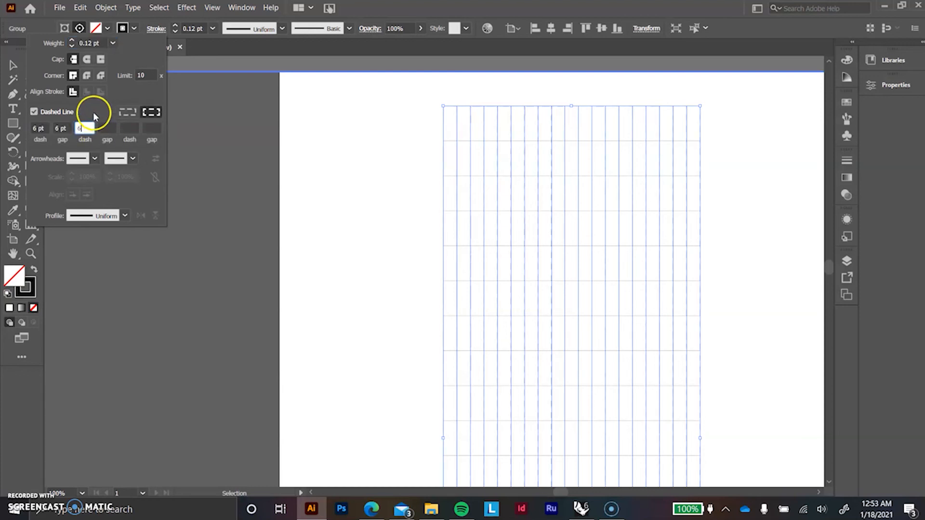
{"action": "key", "text": "Return"}
{"action": "left_click", "coordinate": [379, 120]}
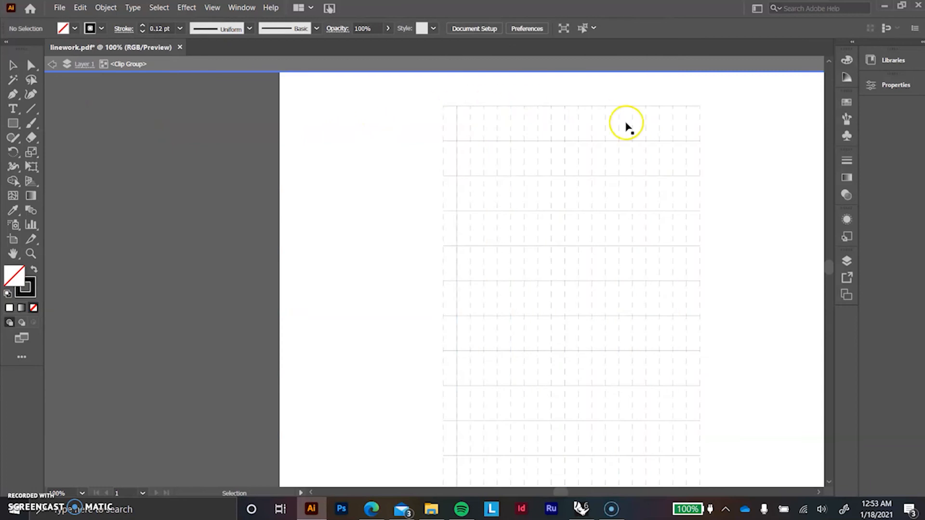
Step: Reselect the dashed vertical line group inside the clip group and set its stroke weight to 1 pt after trying 2 pt
{"action": "key", "text": "Escape"}
{"action": "left_click", "coordinate": [457, 117]}
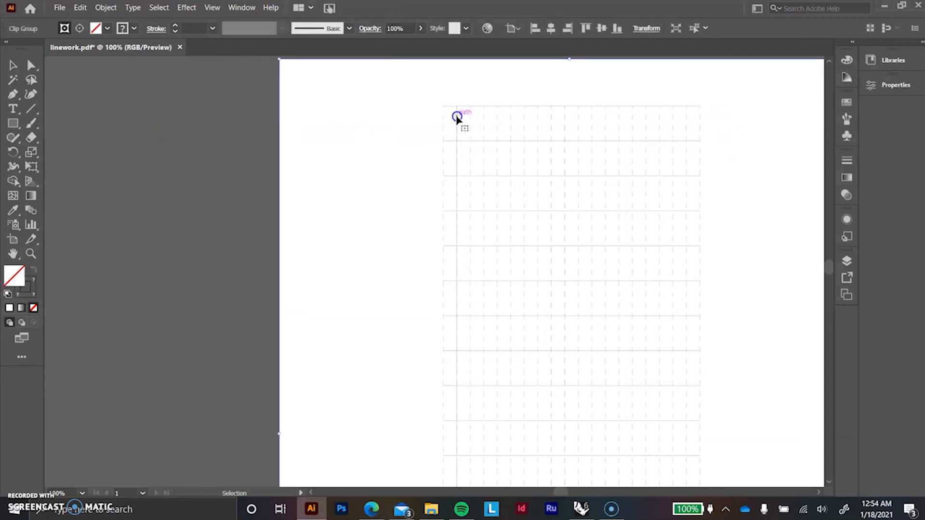
{"action": "left_click", "coordinate": [547, 124]}
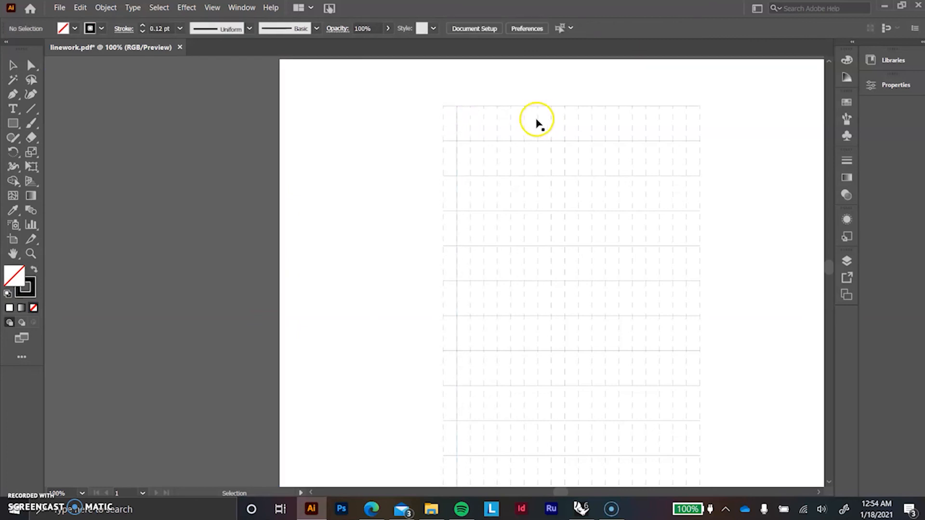
{"action": "left_click", "coordinate": [539, 118]}
{"action": "double_click", "coordinate": [538, 117]}
{"action": "left_click", "coordinate": [539, 117]}
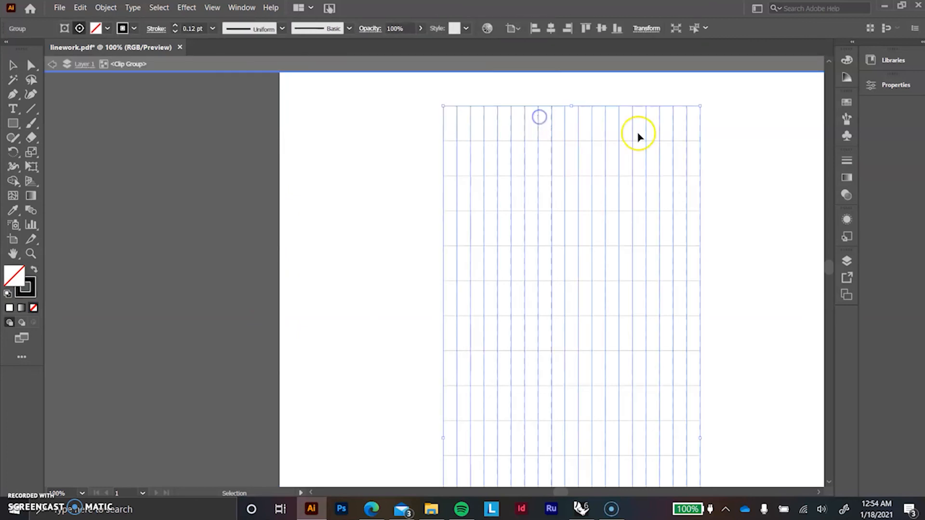
{"action": "left_click", "coordinate": [212, 29]}
{"action": "left_click", "coordinate": [232, 90]}
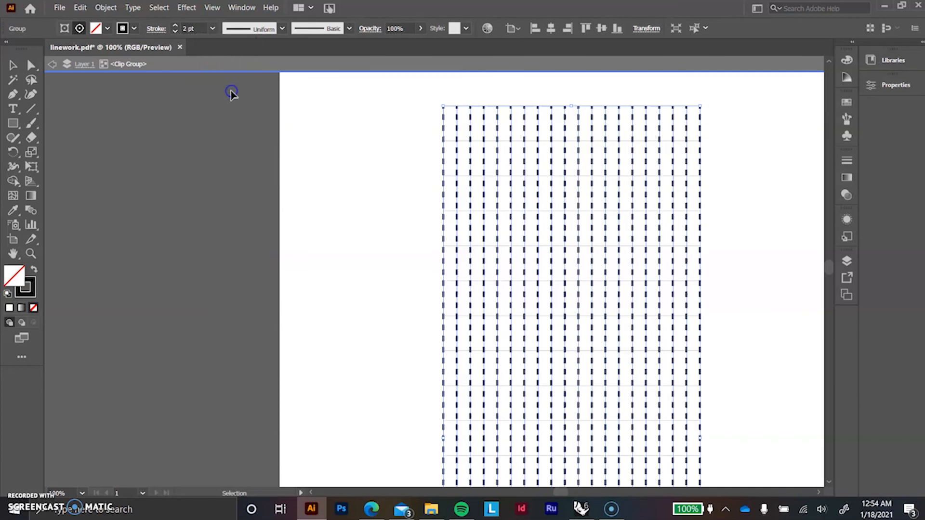
{"action": "left_click", "coordinate": [212, 28]}
{"action": "left_click", "coordinate": [232, 87]}
{"action": "left_click", "coordinate": [409, 117]}
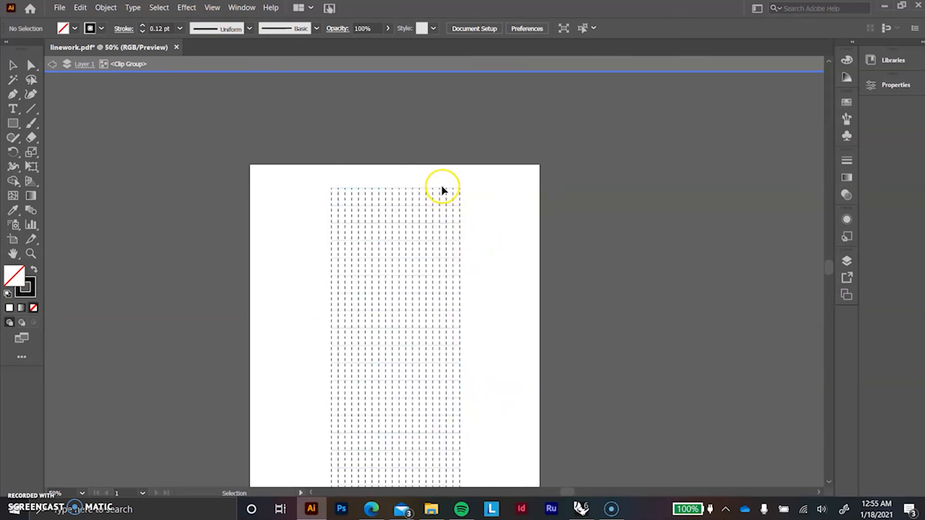
Step: Select all the horizontal grid lines down the page and group them
{"action": "left_click", "coordinate": [442, 189]}
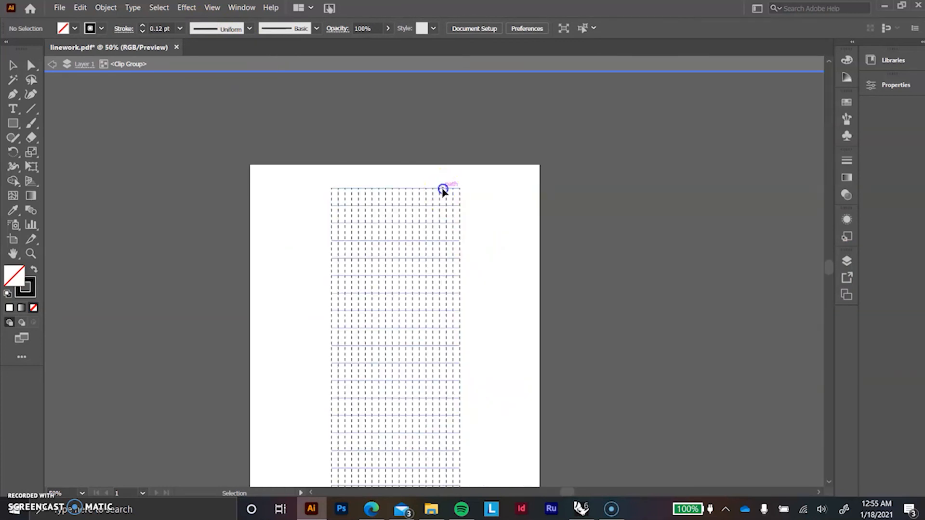
{"action": "scroll", "coordinate": [491, 270], "scroll_direction": "down", "scroll_amount": 1, "text": "alt"}
{"action": "scroll", "coordinate": [470, 268], "scroll_direction": "up", "scroll_amount": 1, "text": "alt"}
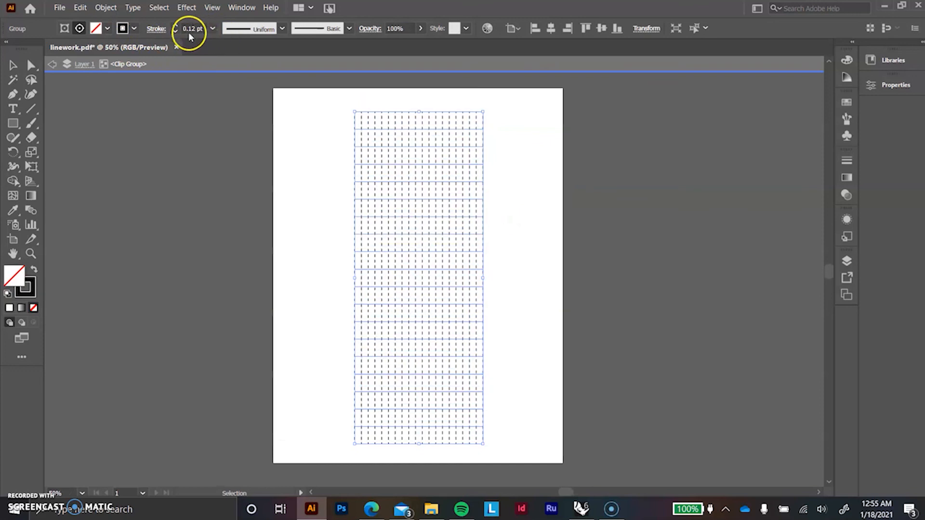
Step: Set the selected grid-line group's stroke weight to 0.5 pt and deselect it to check the line weights
{"action": "left_click", "coordinate": [212, 30]}
{"action": "left_click", "coordinate": [233, 56]}
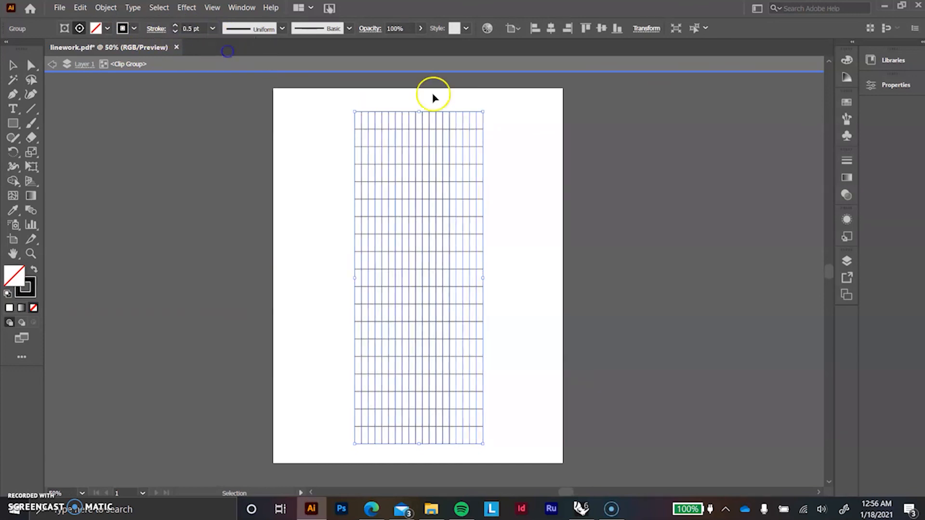
{"action": "left_click", "coordinate": [587, 135]}
{"action": "scroll", "coordinate": [433, 246], "scroll_direction": "up", "scroll_amount": 1, "text": "alt"}
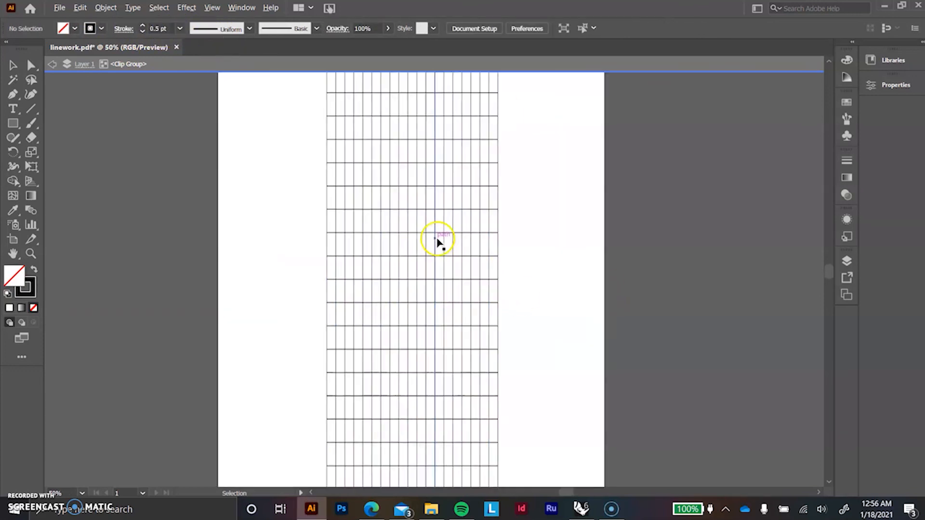
{"action": "scroll", "coordinate": [470, 255], "scroll_direction": "down", "scroll_amount": 1, "text": "alt"}
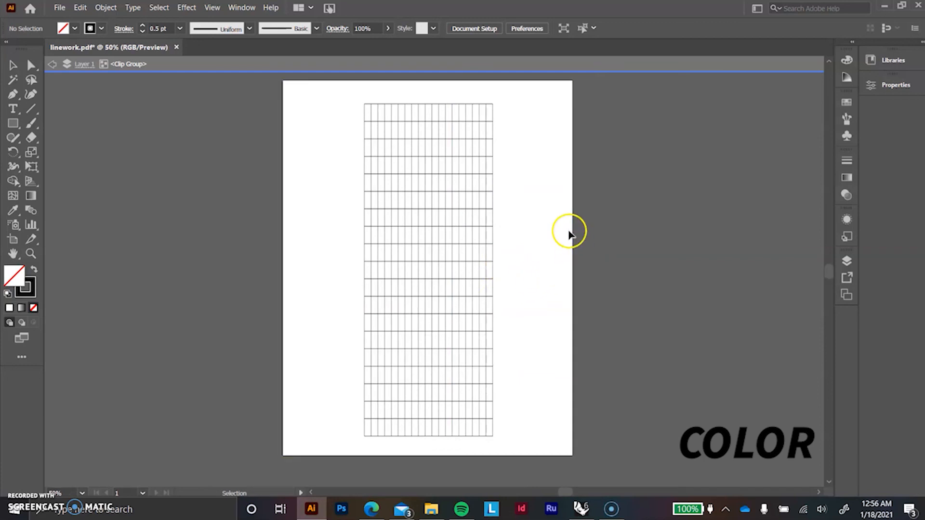
Step: Color the horizontal line group's stroke red and the vertical line group's stroke blue
{"action": "left_click", "coordinate": [448, 103]}
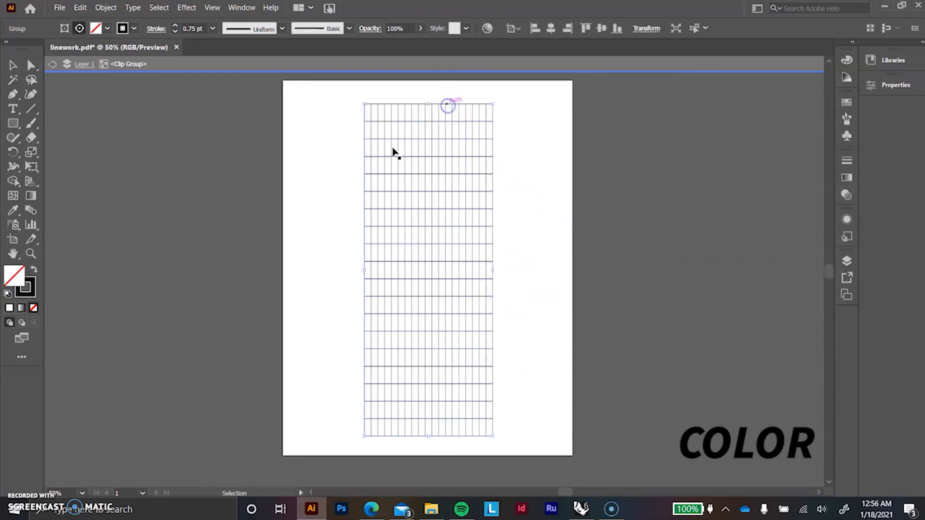
{"action": "double_click", "coordinate": [27, 294]}
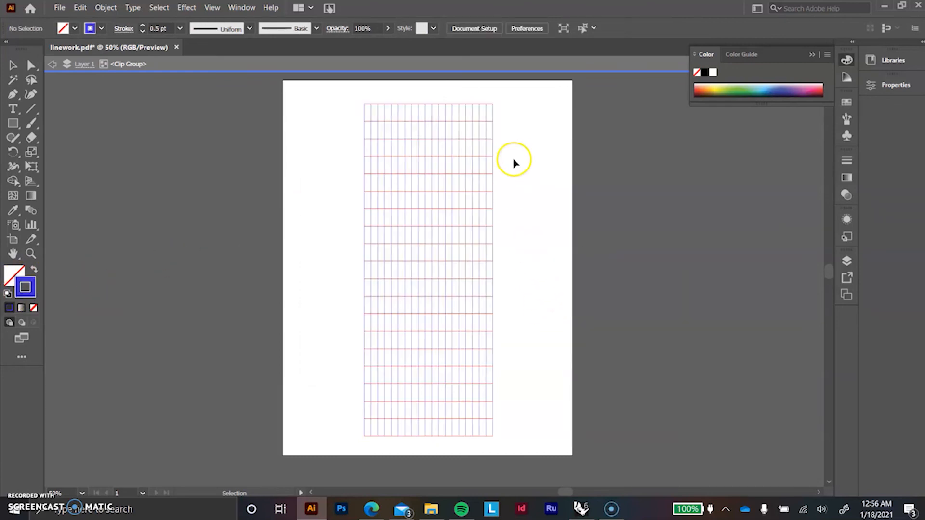
{"action": "middle_click_drag", "start_coordinate": [514, 153], "coordinate": [499, 168]}
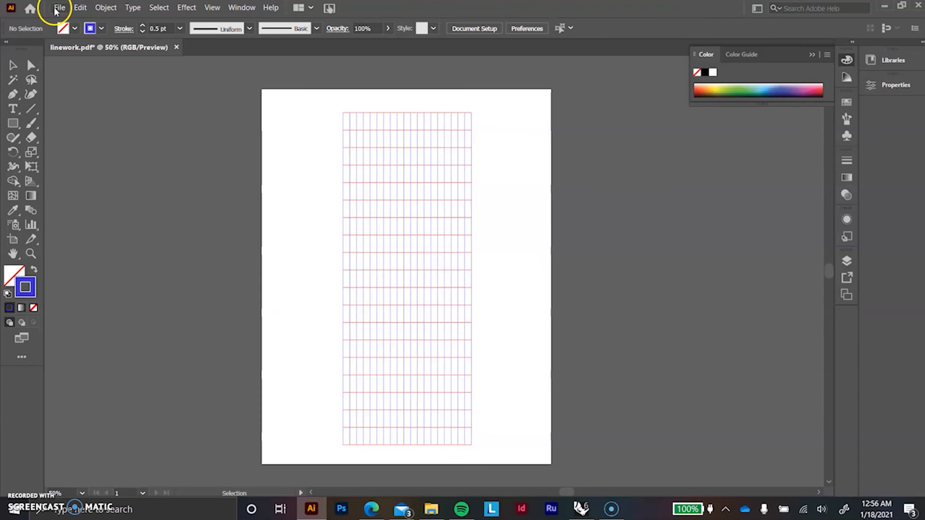
Step: Save the linework file as an Adobe PDF with Preserve Illustrator Editing Capabilities enabled
{"action": "left_click", "coordinate": [58, 9]}
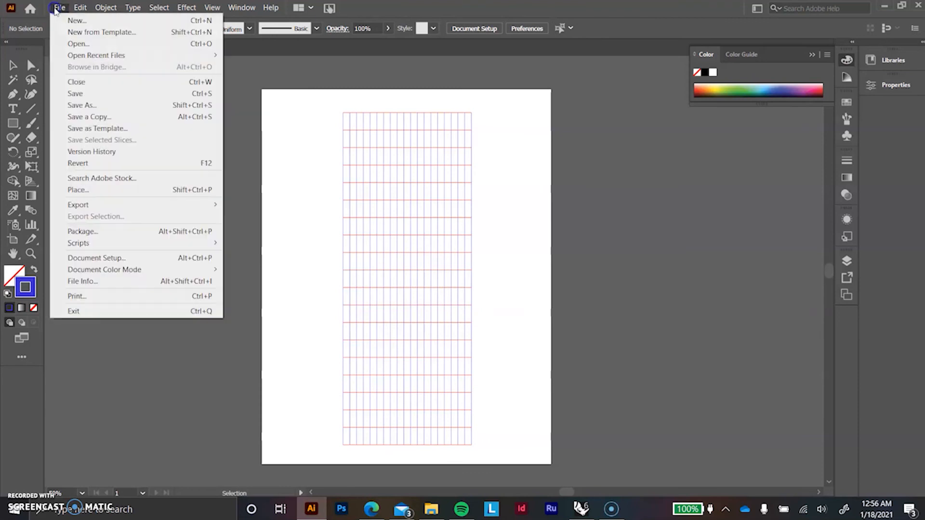
{"action": "left_click", "coordinate": [274, 65]}
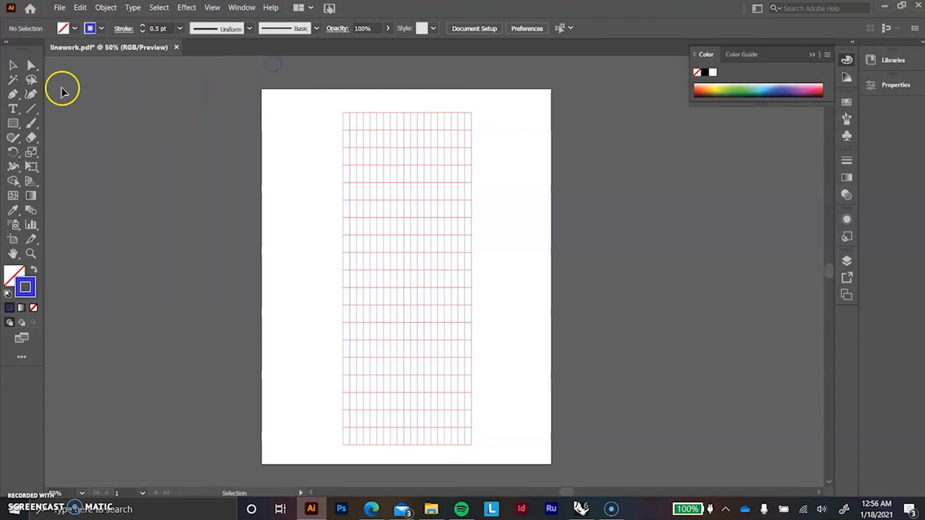
{"action": "left_click", "coordinate": [59, 8]}
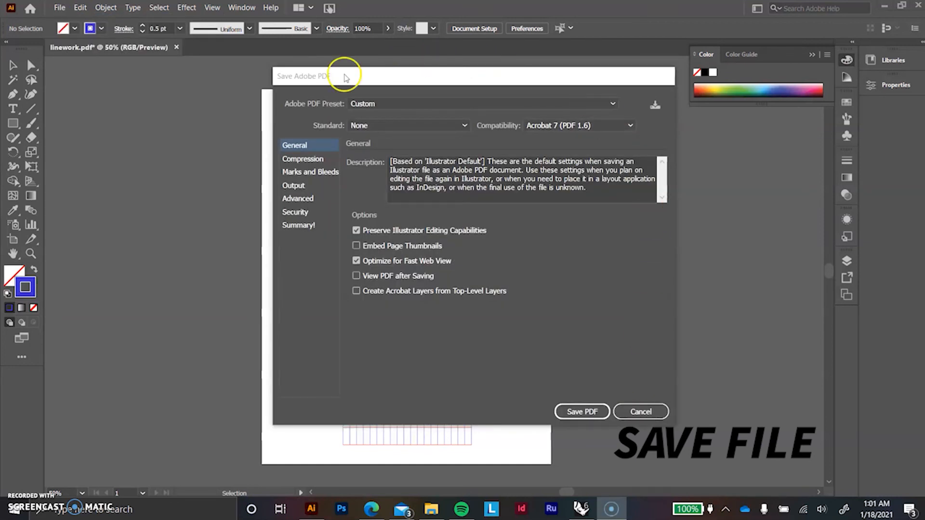
{"action": "left_click", "coordinate": [356, 230]}
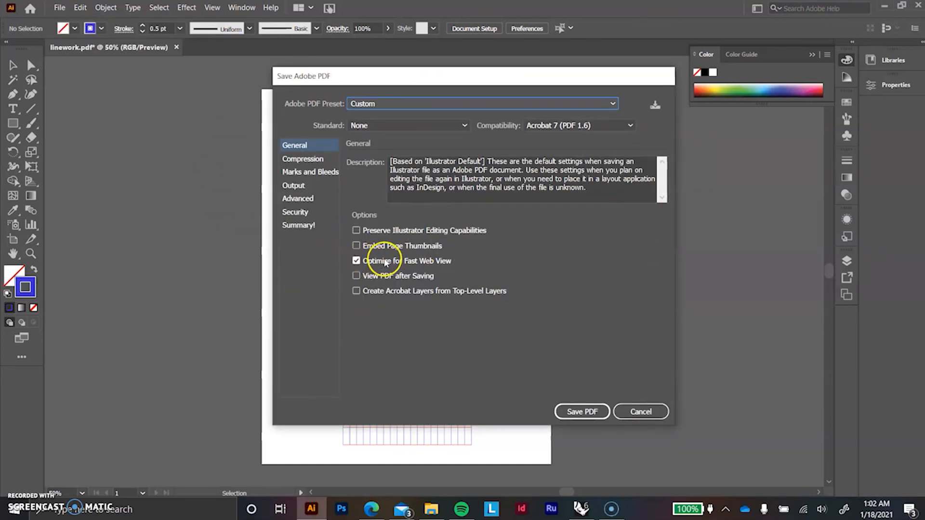
{"action": "left_click", "coordinate": [356, 230]}
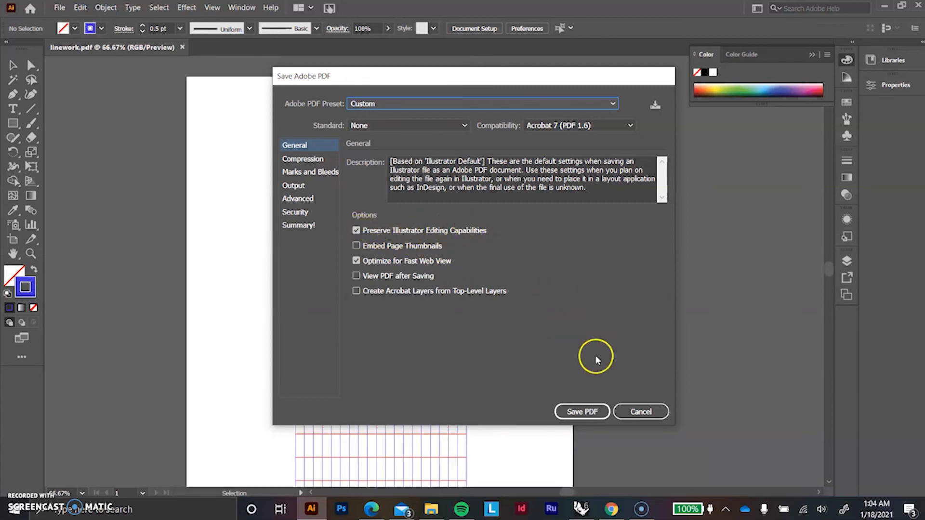
{"action": "left_click", "coordinate": [592, 409]}
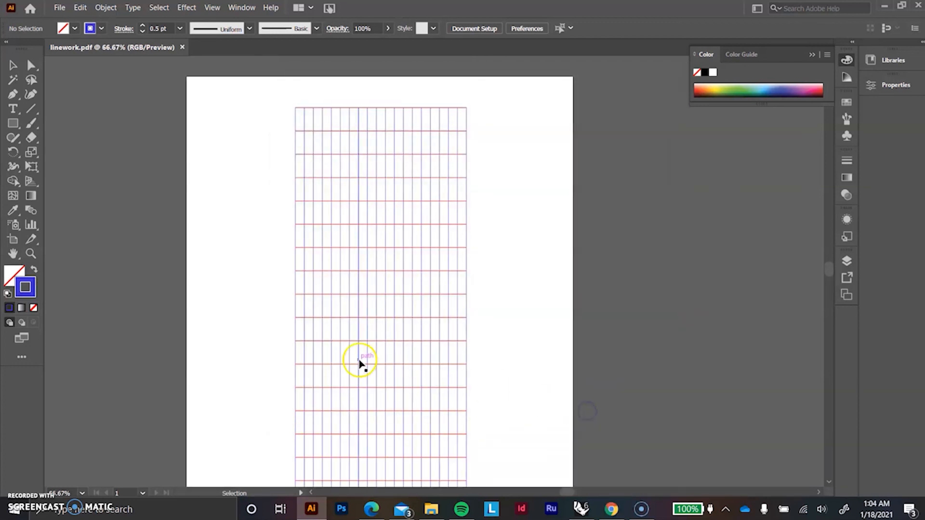